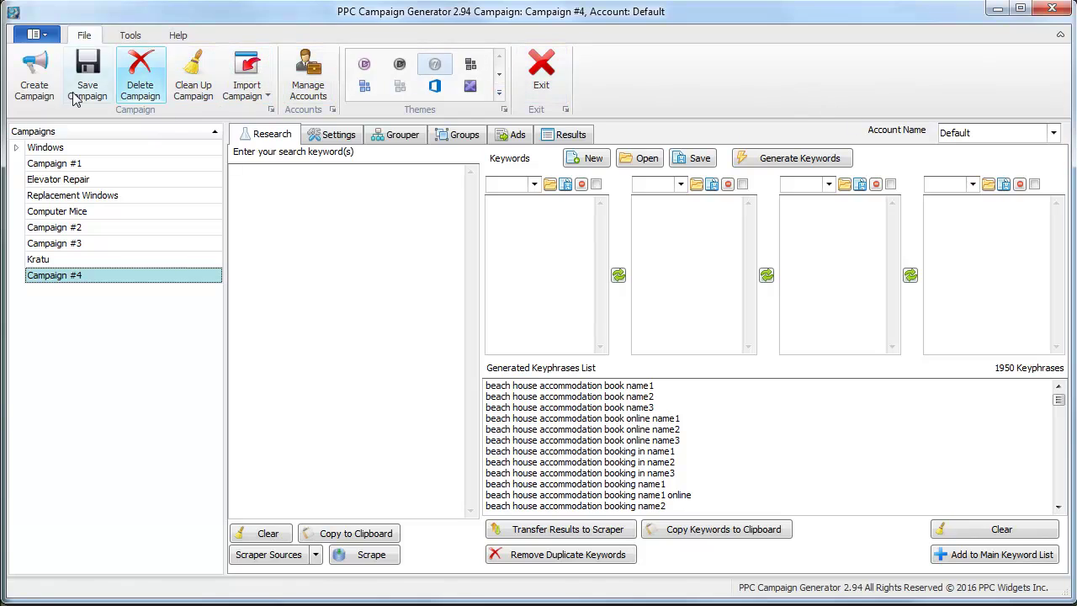
- Create a campaign named 'Social Media' in the Default account and select it in the Campaigns list
left_click(33, 74)
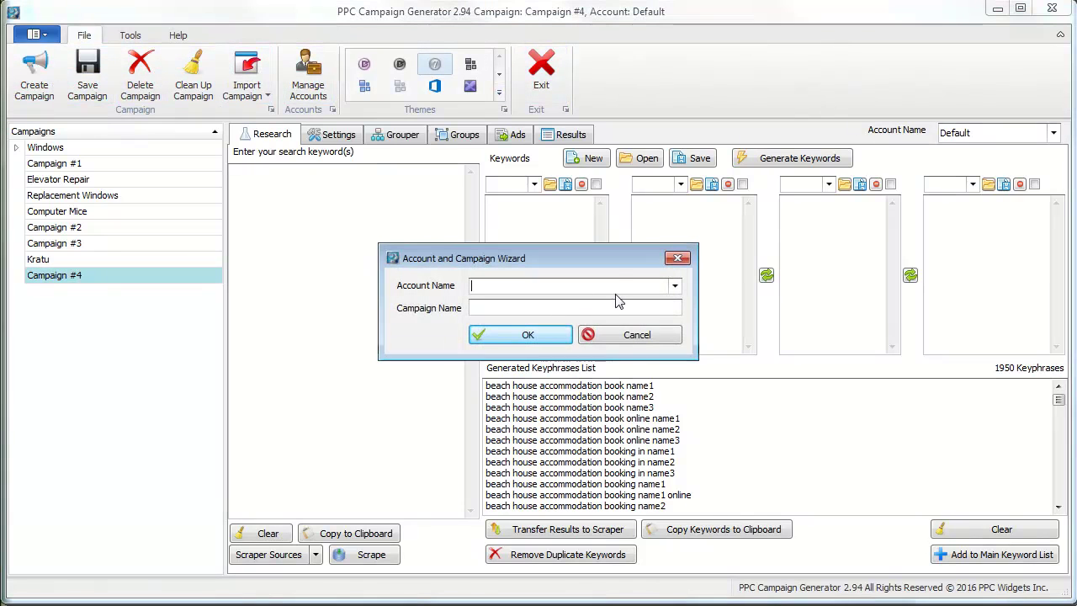
left_click(673, 286)
left_click(669, 303)
left_click(643, 303)
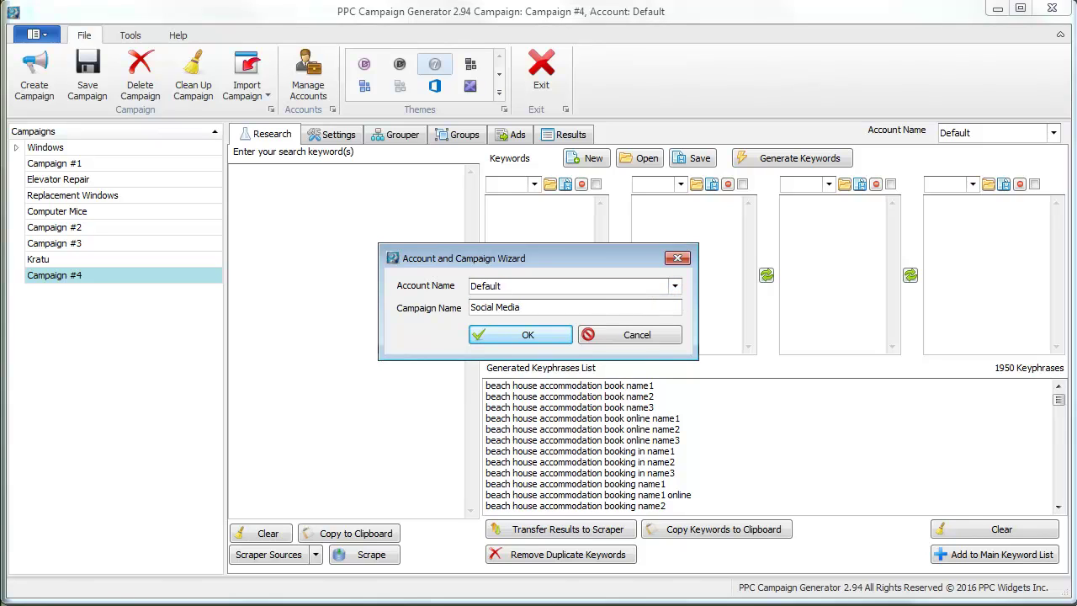
left_click(527, 335)
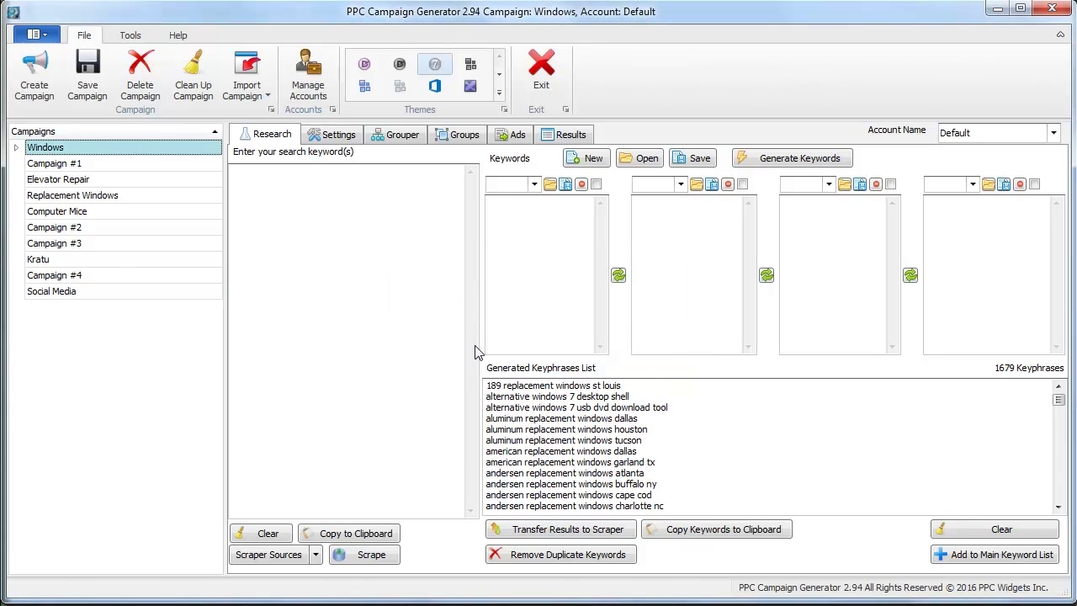
left_click(112, 293)
- Combine seed words social, media and services/service/management/platform into four keyphrases and add them to the main list
left_click(540, 230)
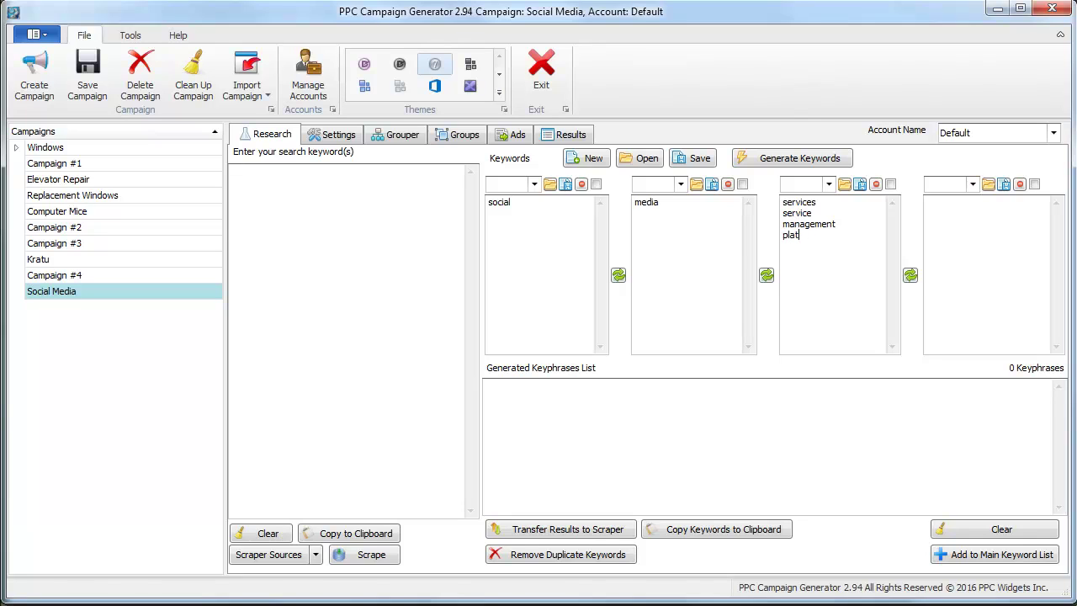
left_click(786, 160)
left_click_drag(569, 396, 568, 412)
left_click(568, 411)
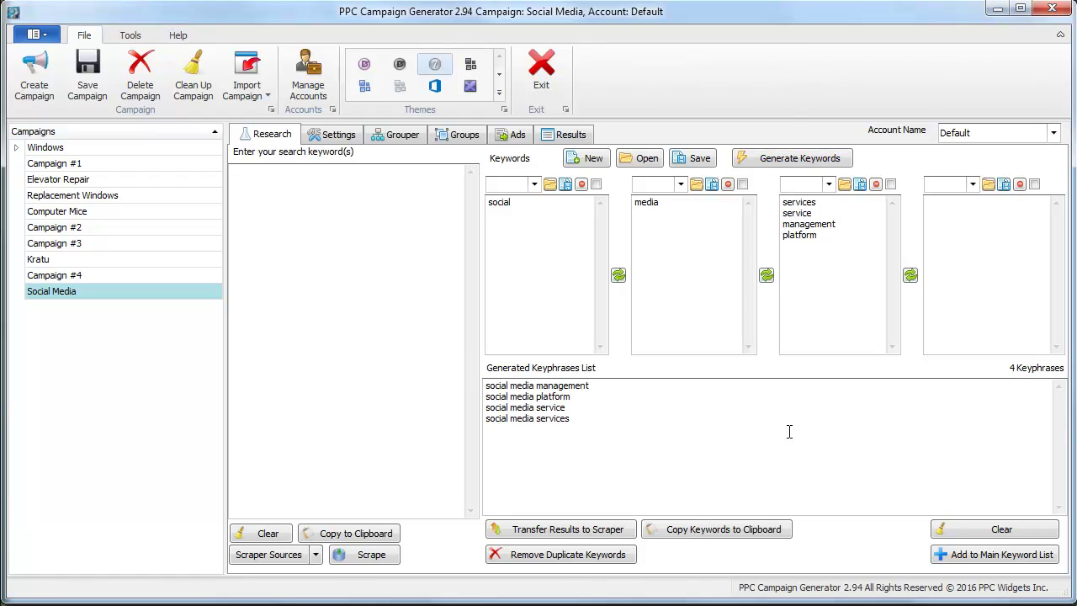
left_click(995, 553)
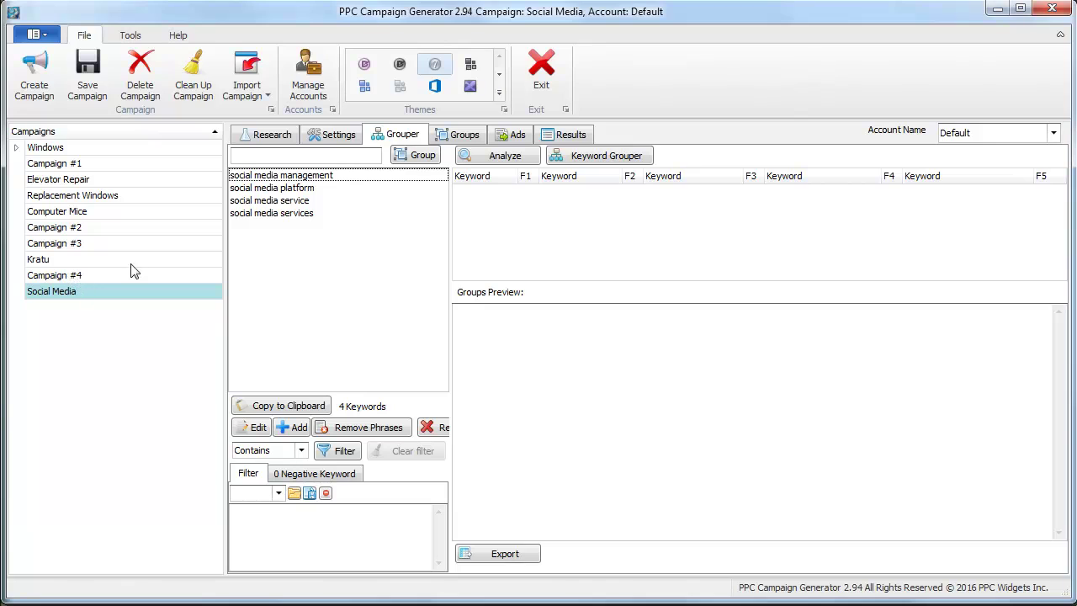
- Analyze word frequencies across the four selected keyphrases
left_click_drag(299, 188, 311, 216)
left_click(322, 192)
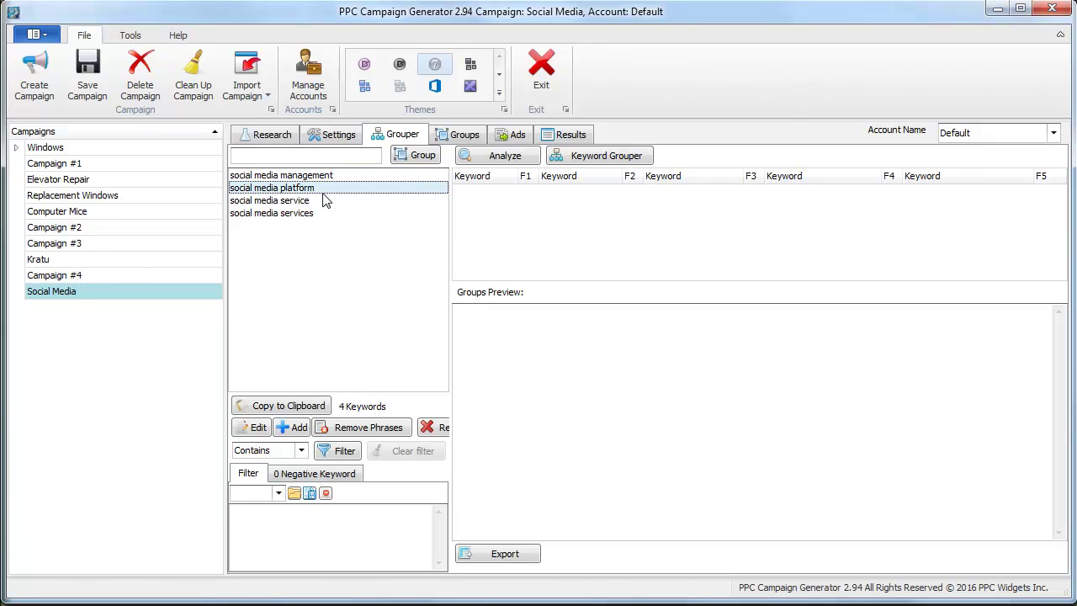
left_click(501, 158)
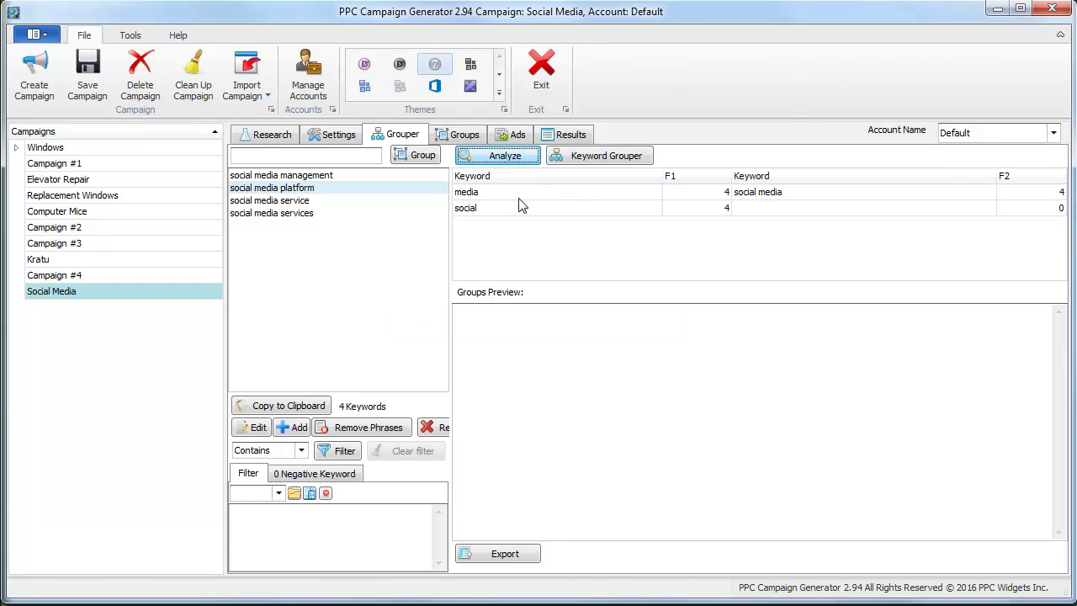
- Save Modified Broad, Phrase and Exact match types with bids 0.4, 0.5 and 0.6
left_click(328, 141)
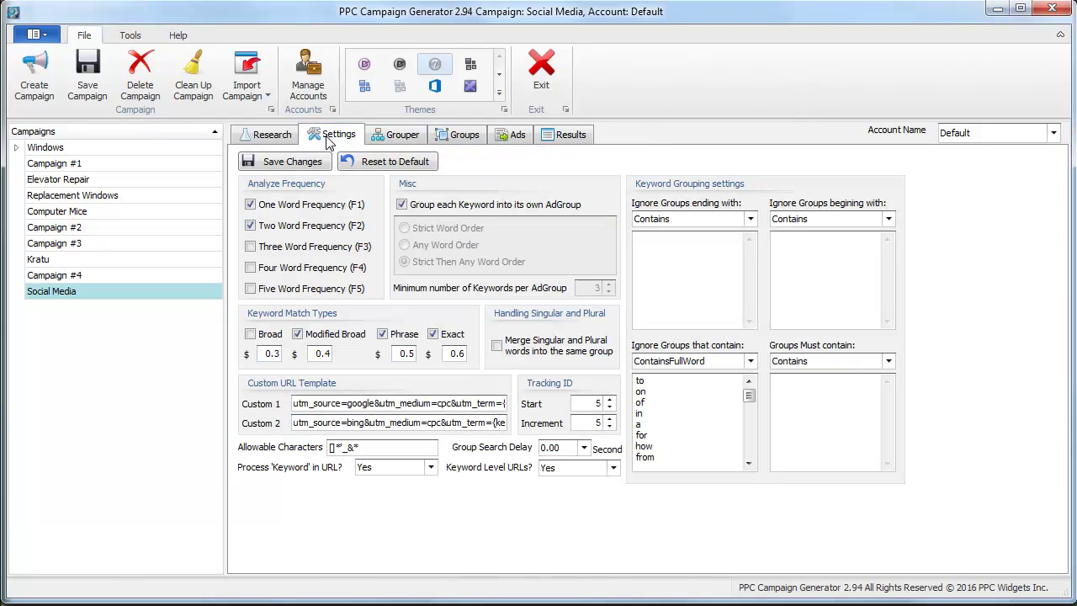
left_click(383, 333)
left_click(403, 207)
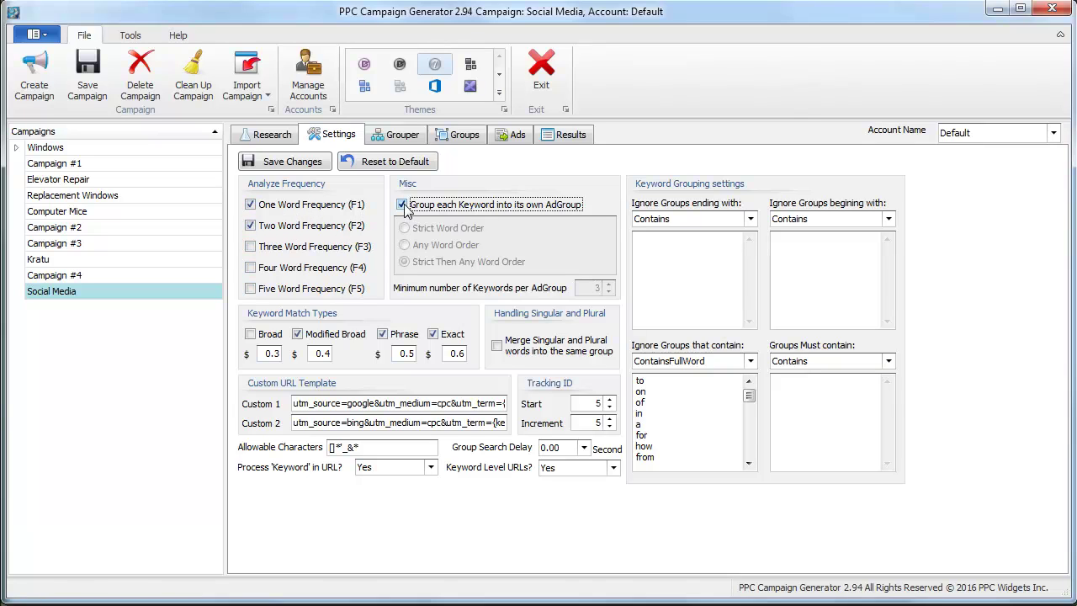
left_click(404, 206)
left_click(254, 336)
left_click(323, 353)
left_click(449, 353)
double_click(457, 353)
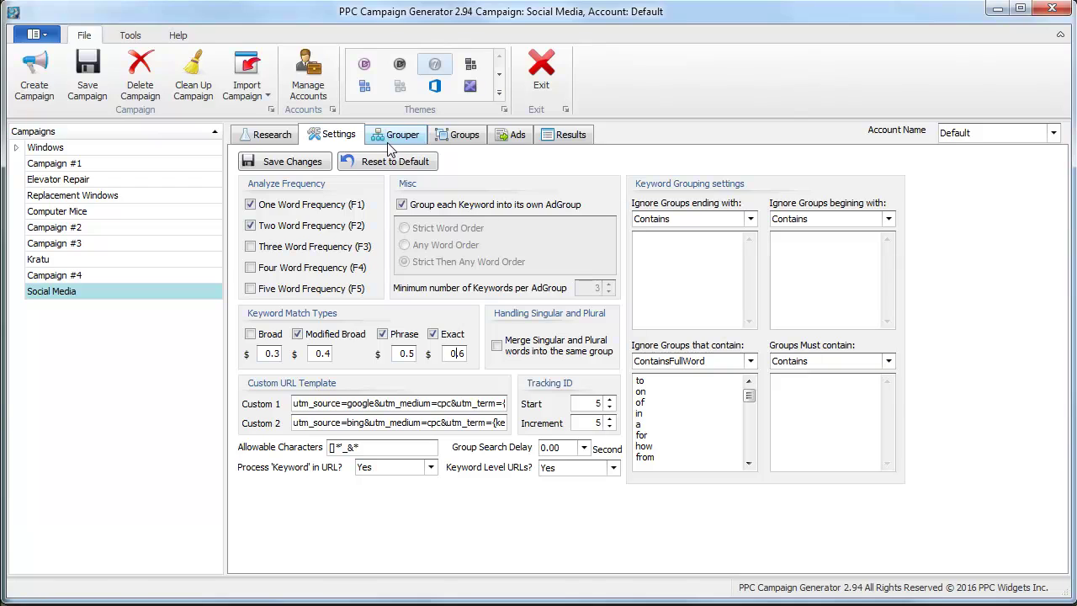
left_click(309, 169)
left_click(402, 136)
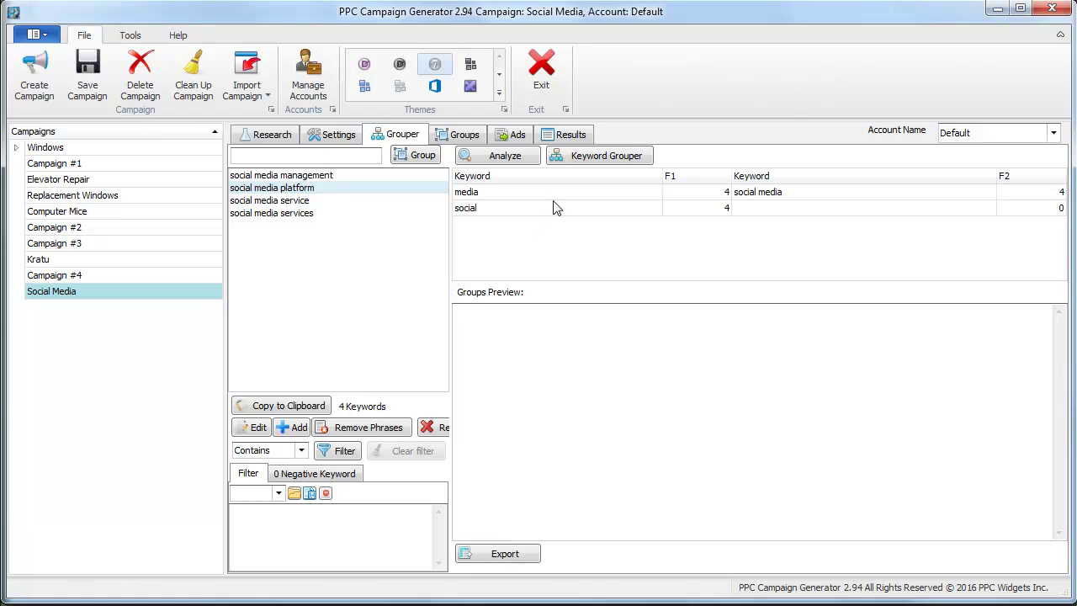
- Group keyphrases by common themes into Social Media Management, Platform, Service and Services ad groups
left_click(604, 160)
left_click_drag(743, 52, 503, 75)
left_click(318, 159)
mouse_move(326, 178)
left_mouse_down()
mouse_move(324, 228)
mouse_move(327, 188)
left_mouse_up()
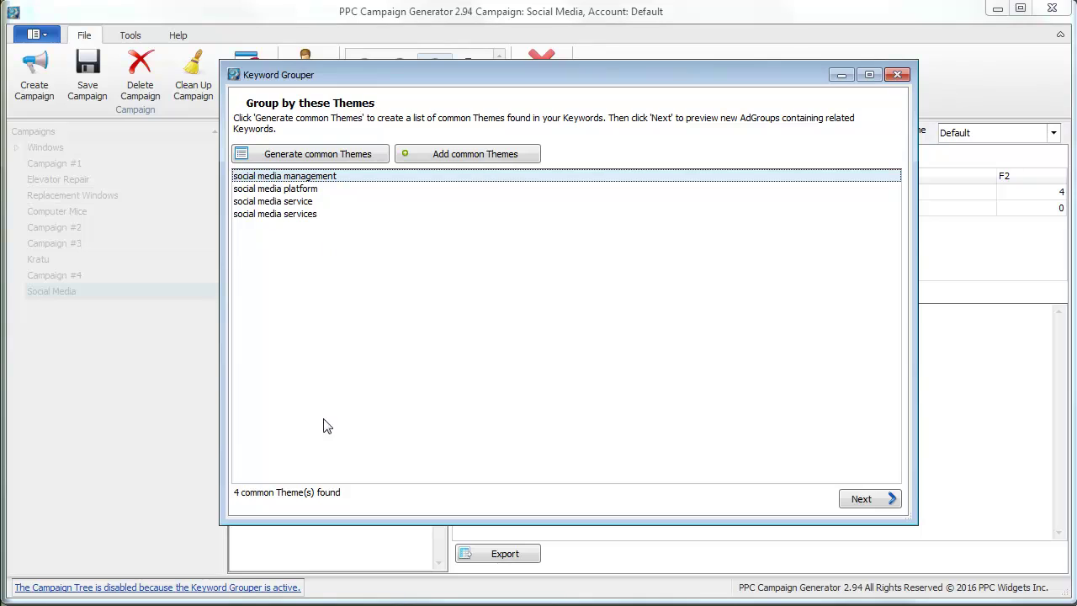
left_click(859, 499)
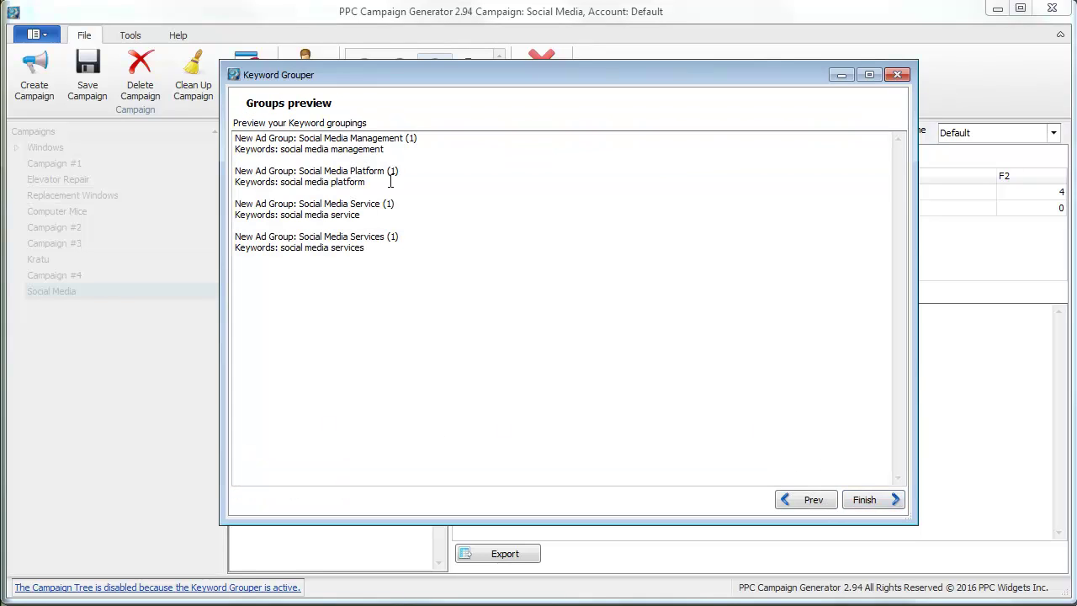
left_click_drag(386, 149, 406, 137)
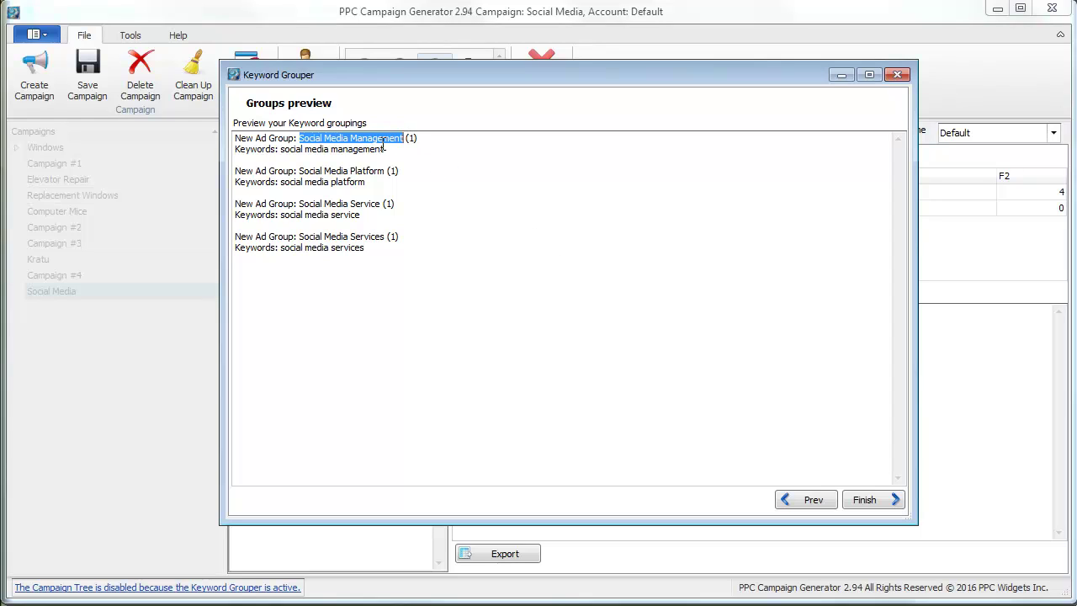
left_click(848, 501)
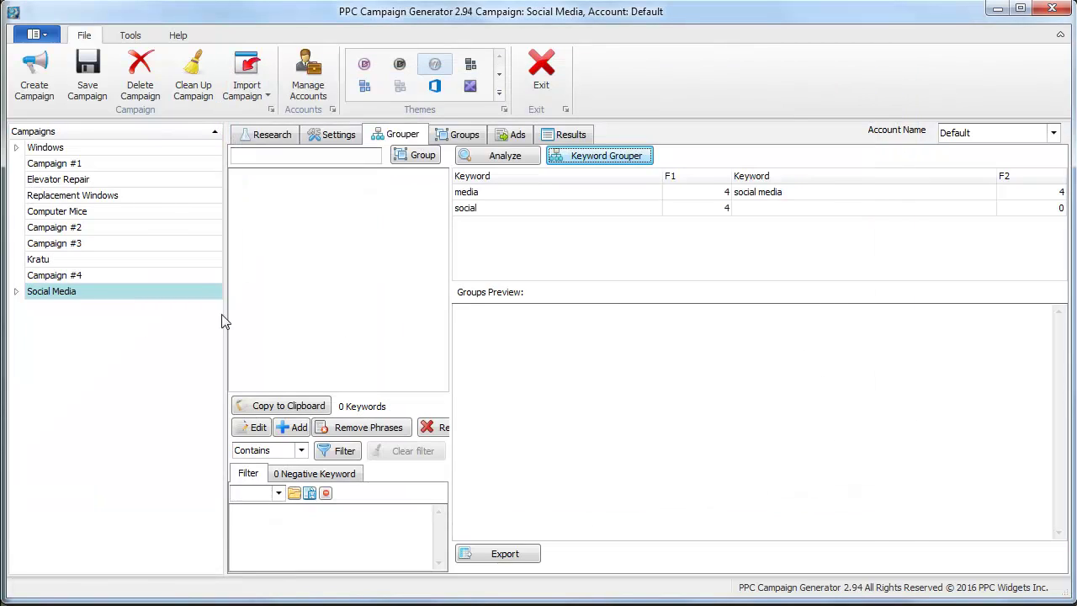
- Expand Social Media, step through its four ad groups, and show the ad groups overview
left_click(16, 292)
left_click(82, 307)
left_click(91, 328)
left_click(98, 339)
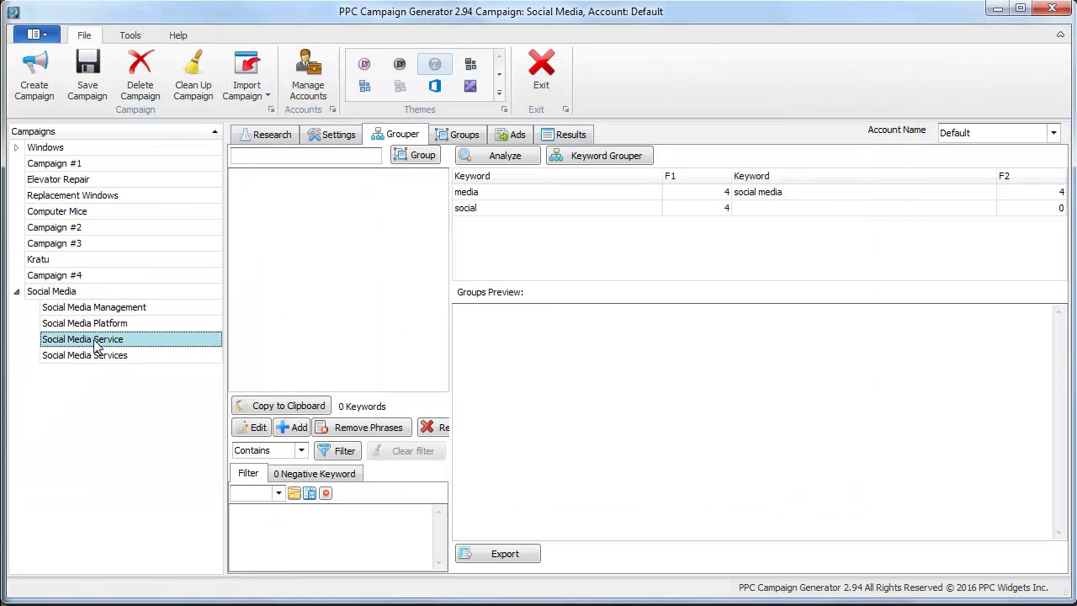
left_click(106, 355)
left_click(454, 137)
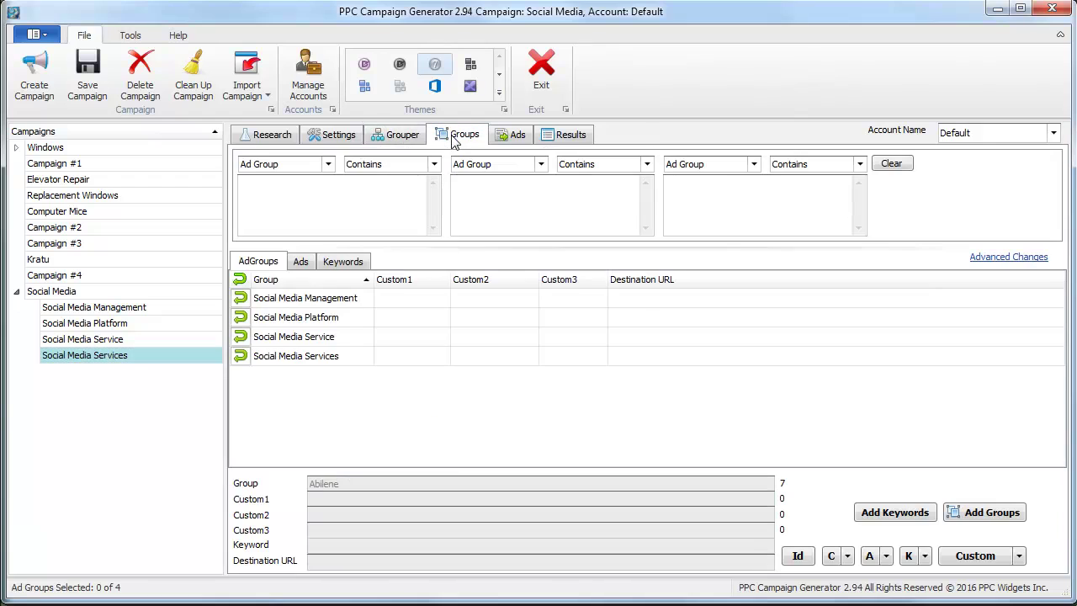
- Inspect each group's Broad, Phrase and Exact keywords, such as +social +media +services
left_click(339, 262)
left_click(386, 310)
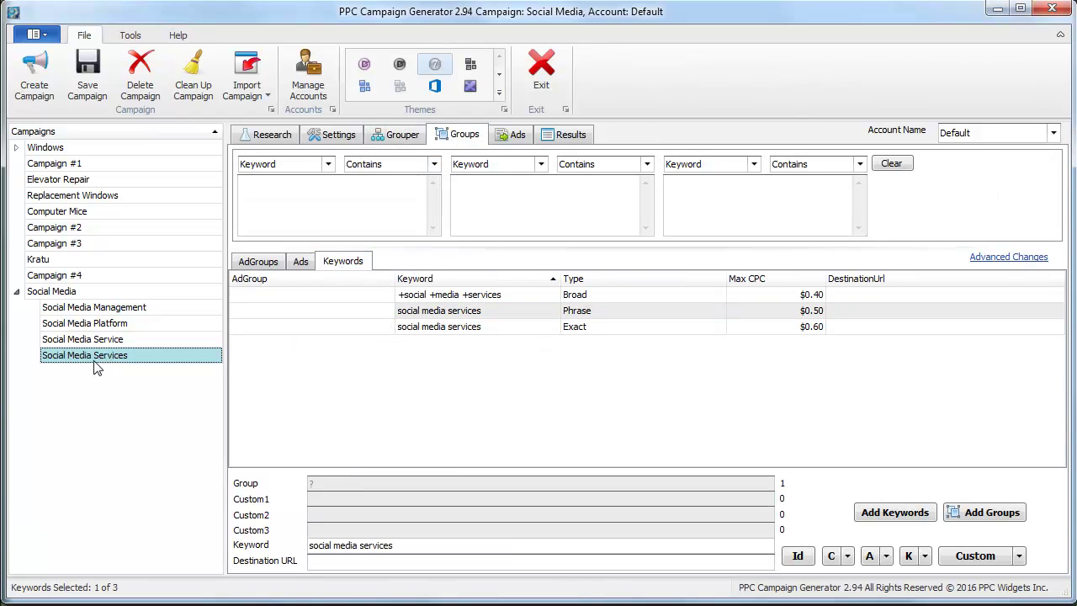
left_click(445, 327)
left_click(459, 311)
left_click(461, 297)
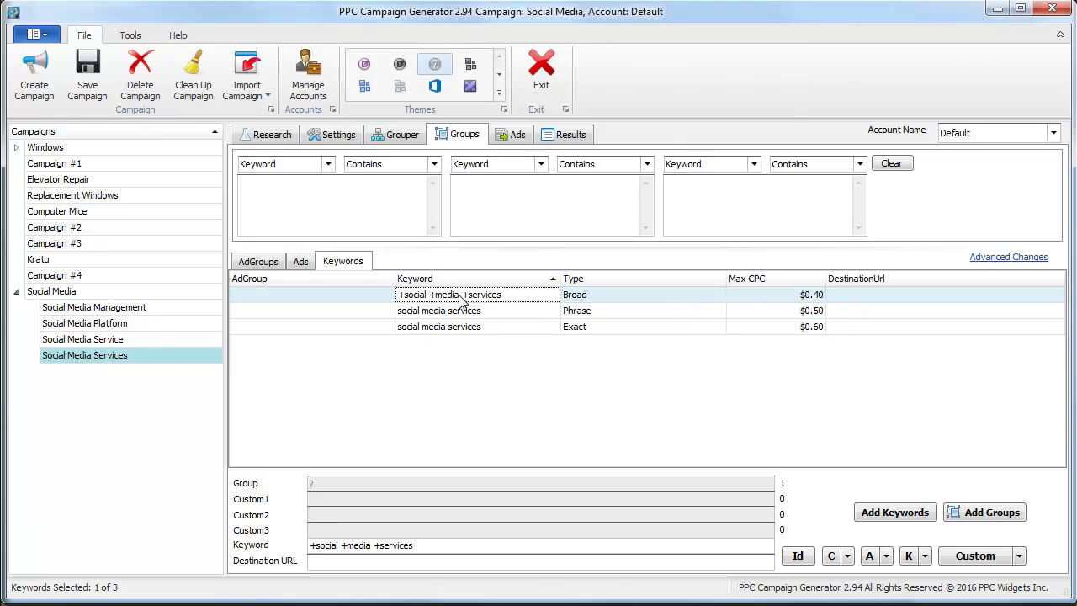
left_click(463, 311)
left_click(461, 331)
left_click(579, 297)
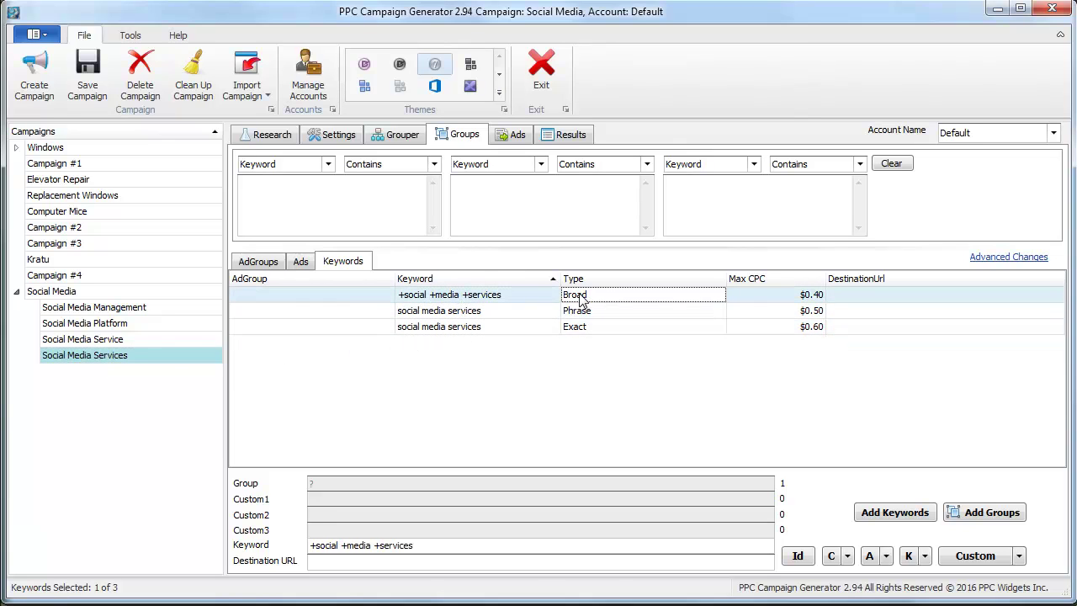
left_click(592, 310)
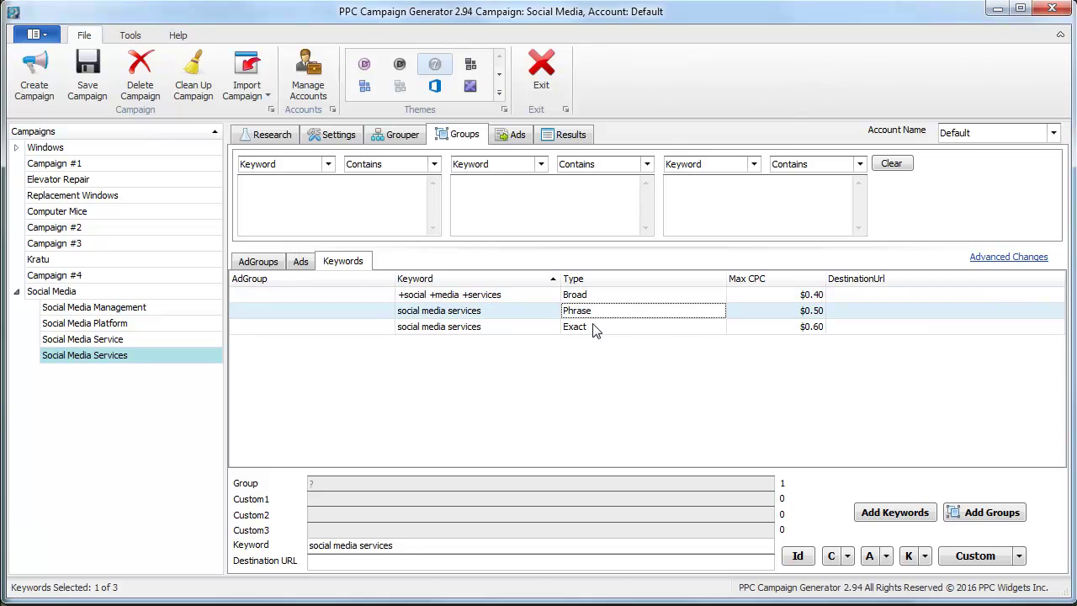
left_click(594, 328)
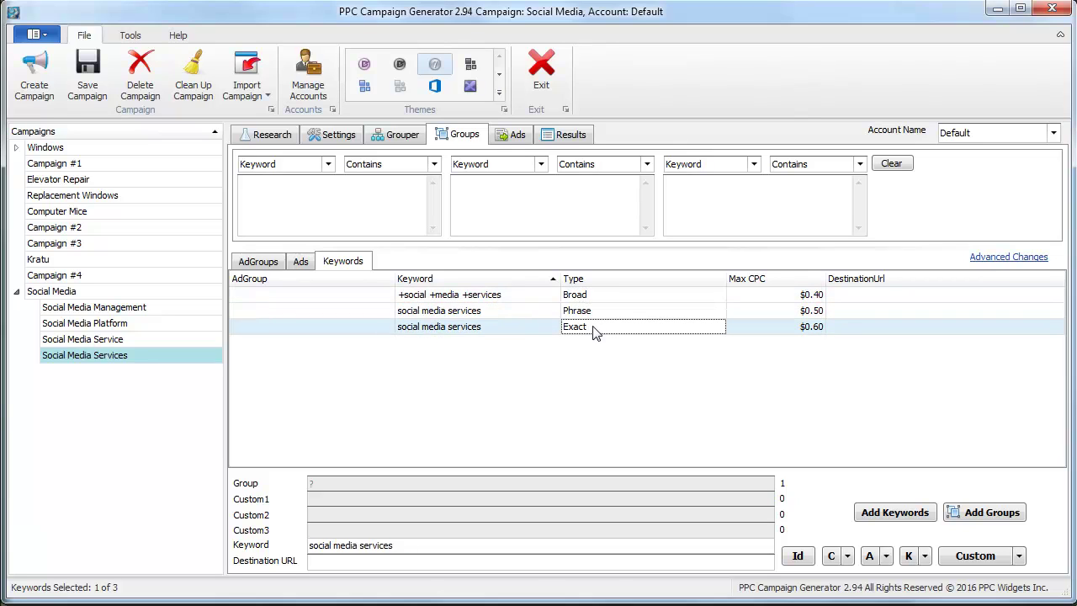
left_click(257, 299)
left_click(274, 317)
left_click(261, 300)
left_click(266, 315)
left_click(289, 329)
left_click(291, 313)
left_click(291, 301)
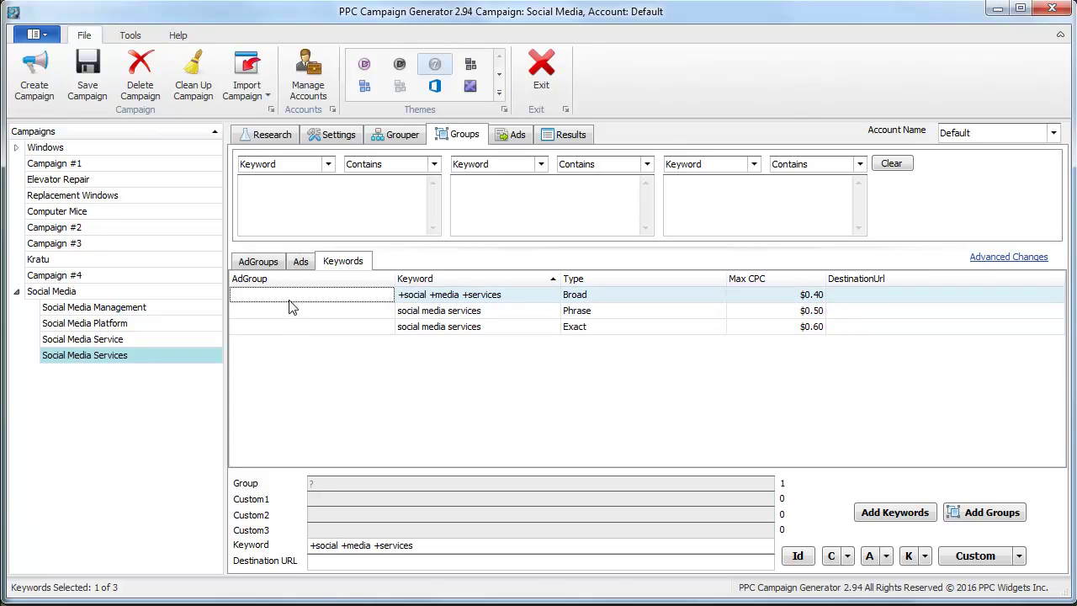
left_click(291, 316)
left_click(293, 328)
left_click(294, 316)
left_click(295, 303)
left_click(378, 317)
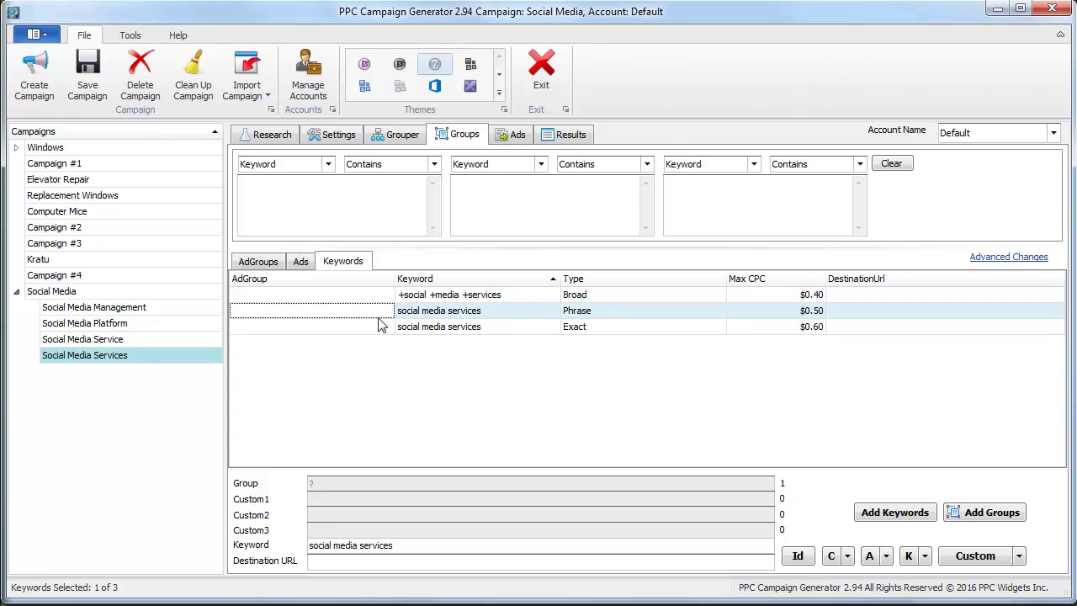
left_click(399, 327)
left_click(404, 313)
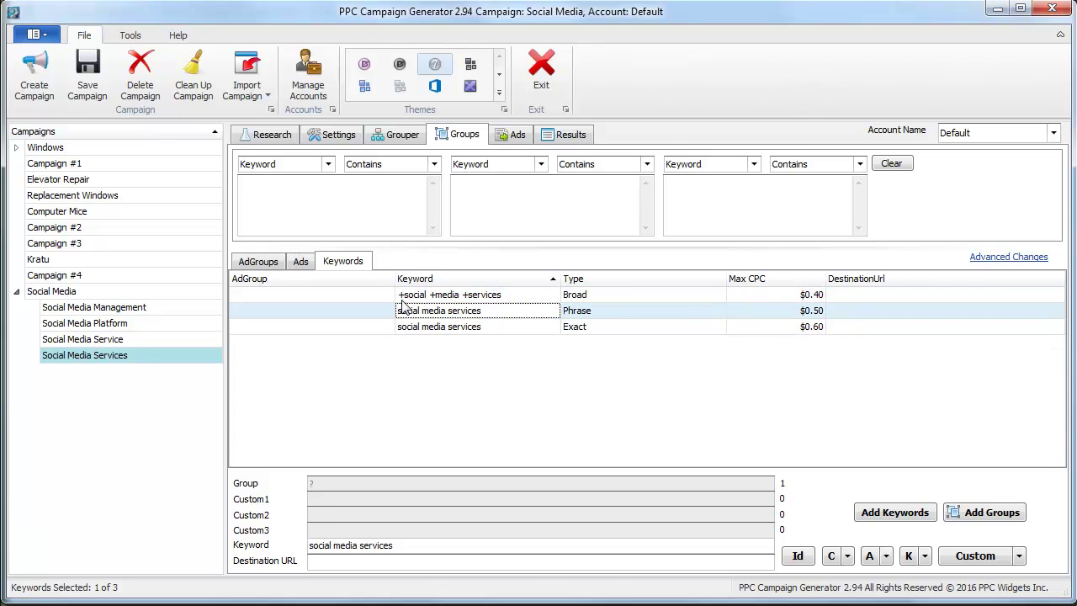
left_click(403, 301)
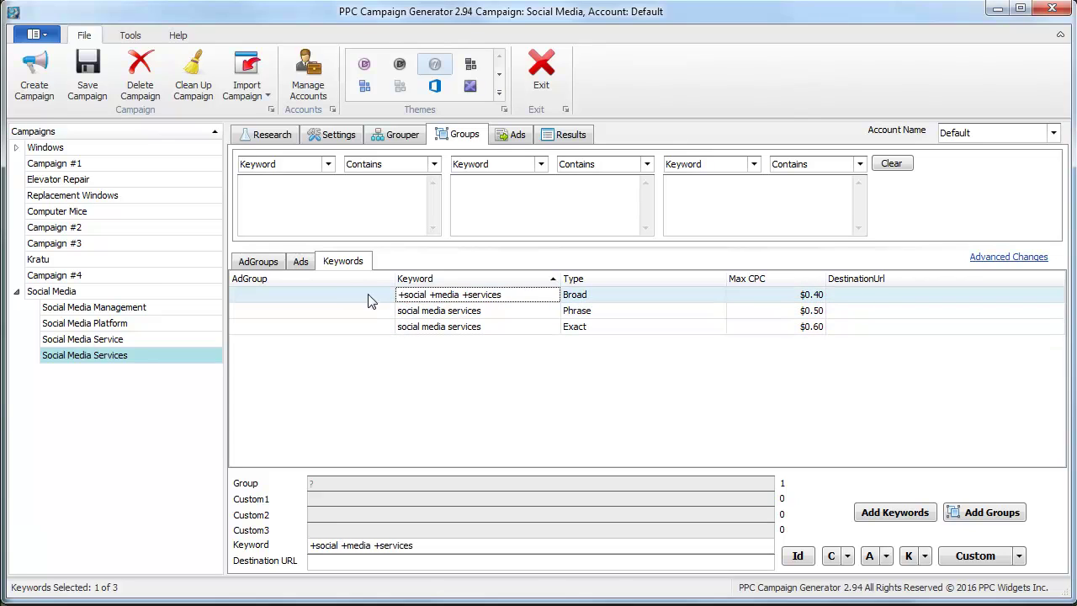
- Review each ad group's keywords, then list all campaign keywords and go to the Ads page
left_click(147, 307)
left_click(138, 338)
left_click(139, 355)
left_click(138, 340)
left_click(138, 323)
left_click(145, 308)
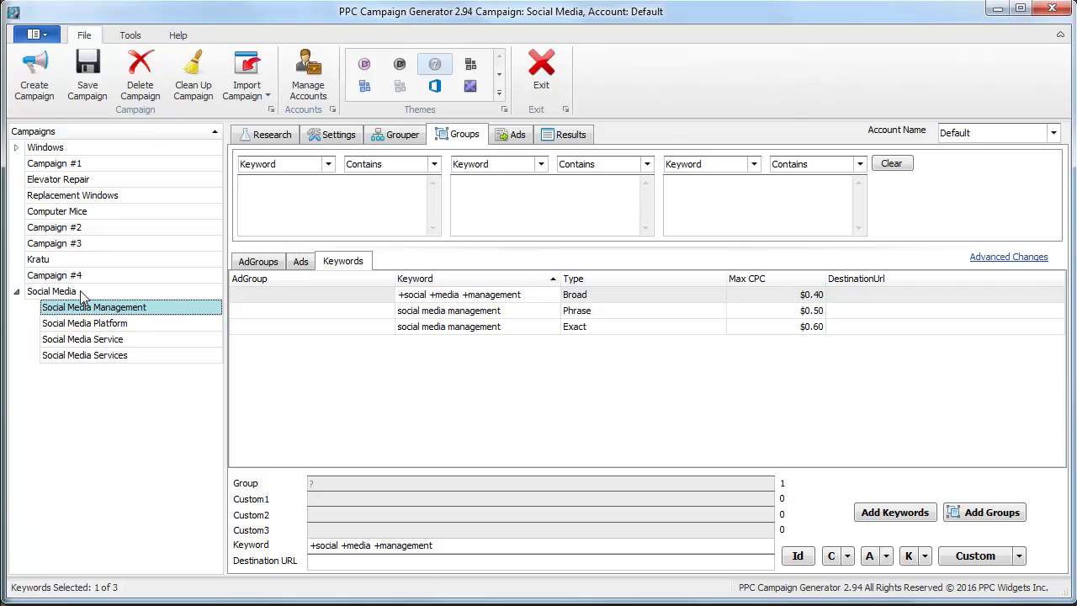
left_click(133, 295)
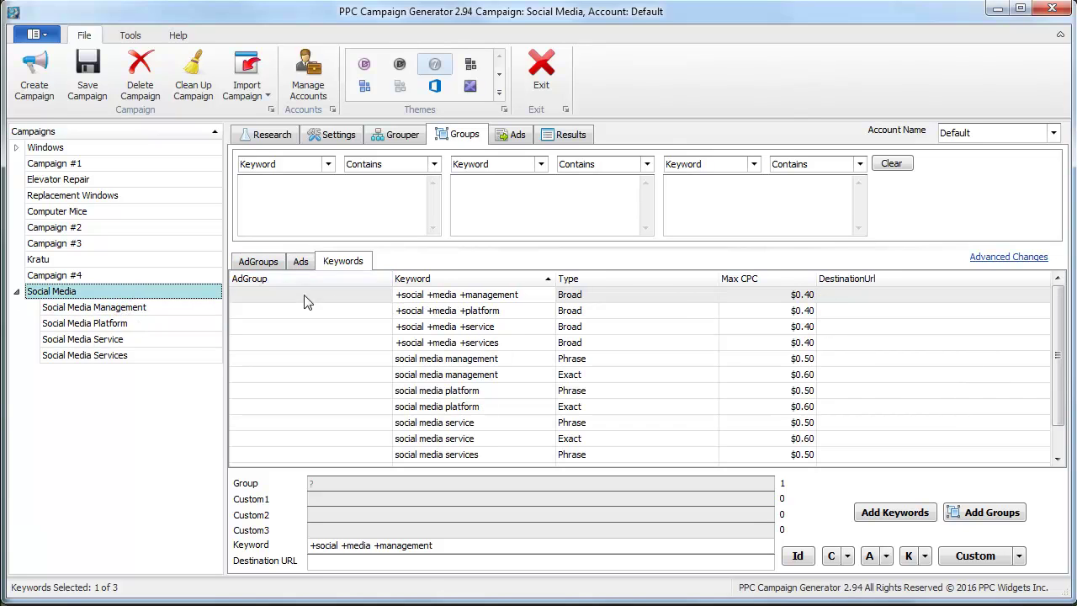
left_click(510, 137)
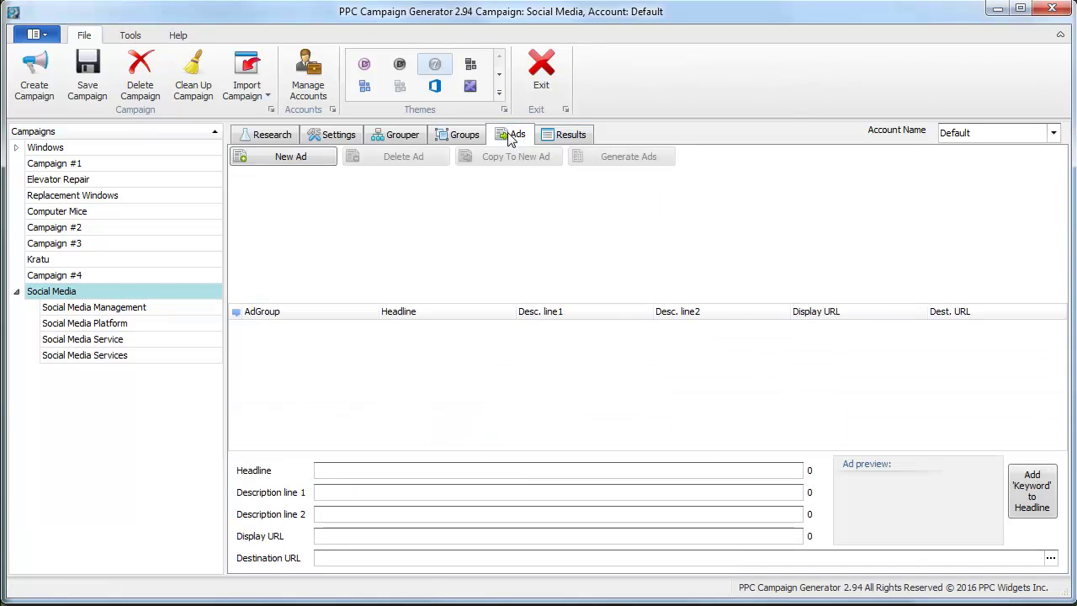
- Create a new ad from the Nested Ad template and check its headline text
left_click(325, 163)
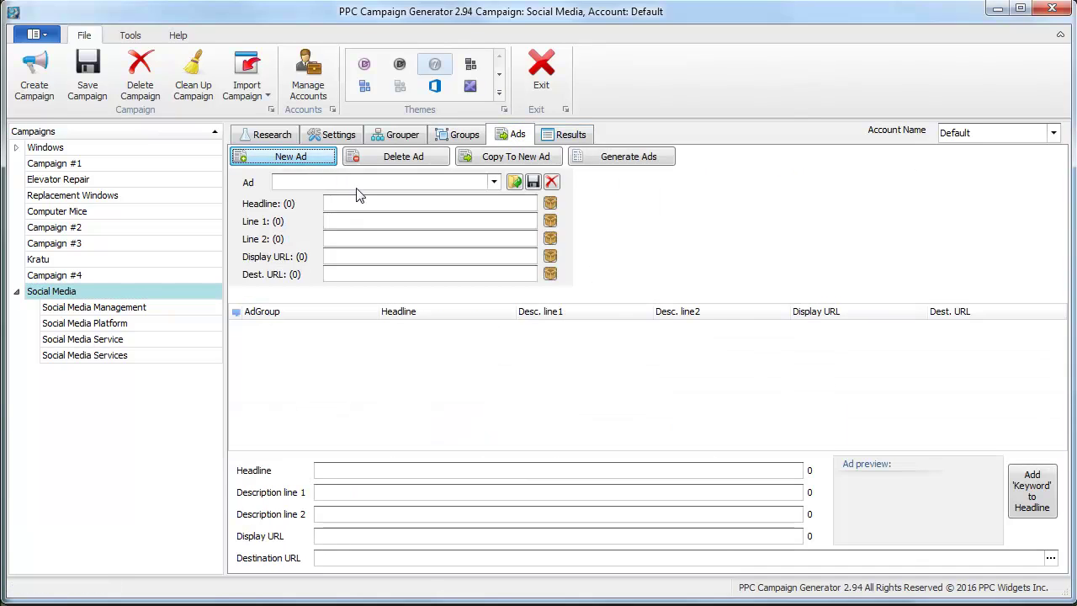
left_click(494, 182)
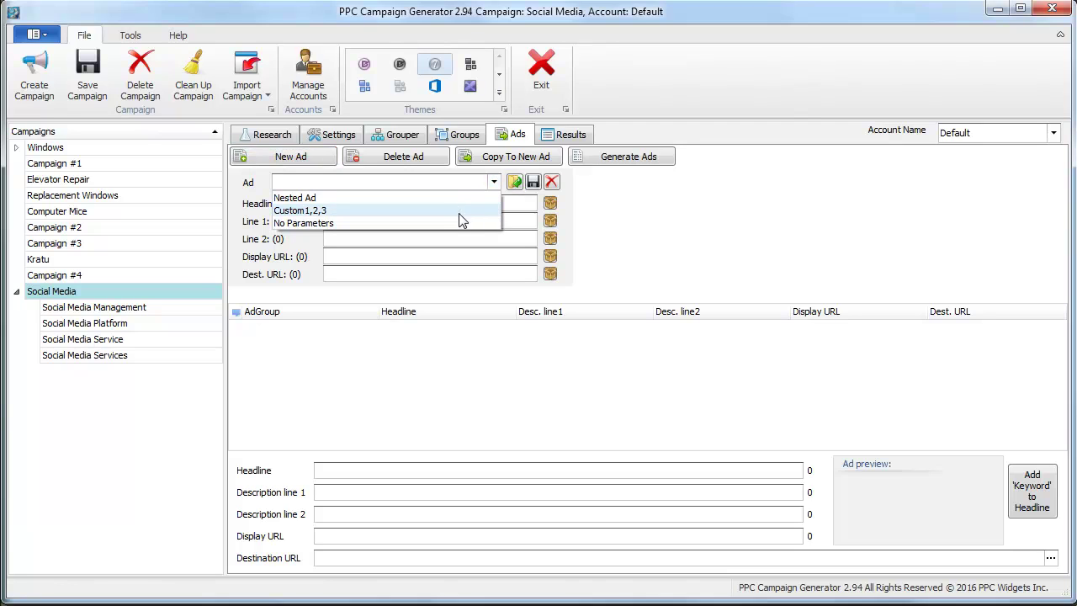
left_click(456, 198)
left_click_drag(367, 203, 537, 204)
left_click(503, 215)
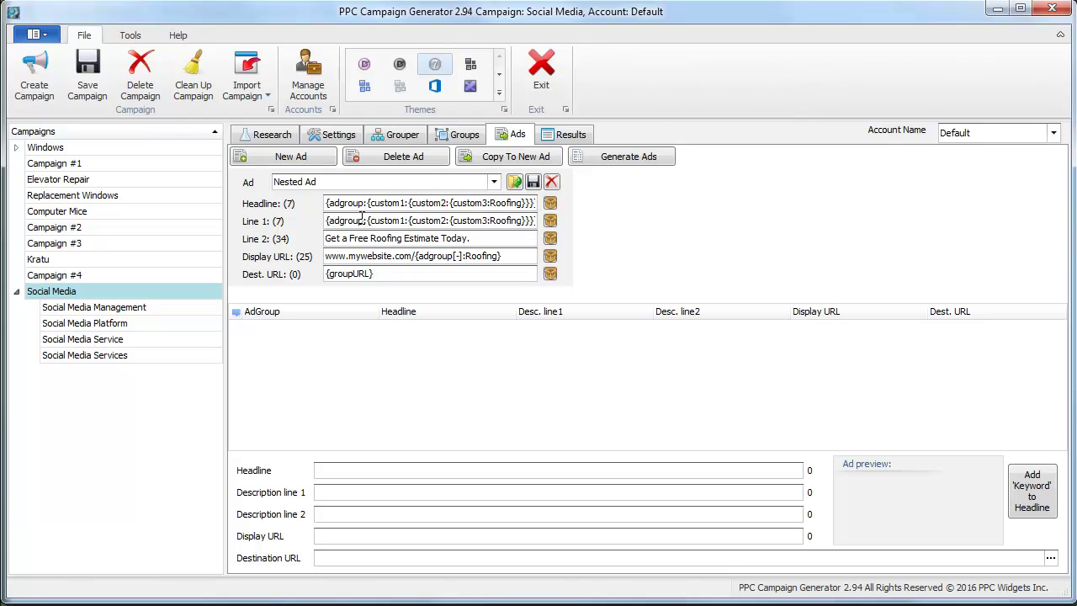
- Return to the Groups tab, sort keywords by ad group, and show the ad groups list
left_click(465, 136)
left_click(253, 279)
left_click(258, 260)
- Set Custom1 to Social and Custom2 to Media for all four ad groups
left_click(401, 317)
key("ctrl+a")
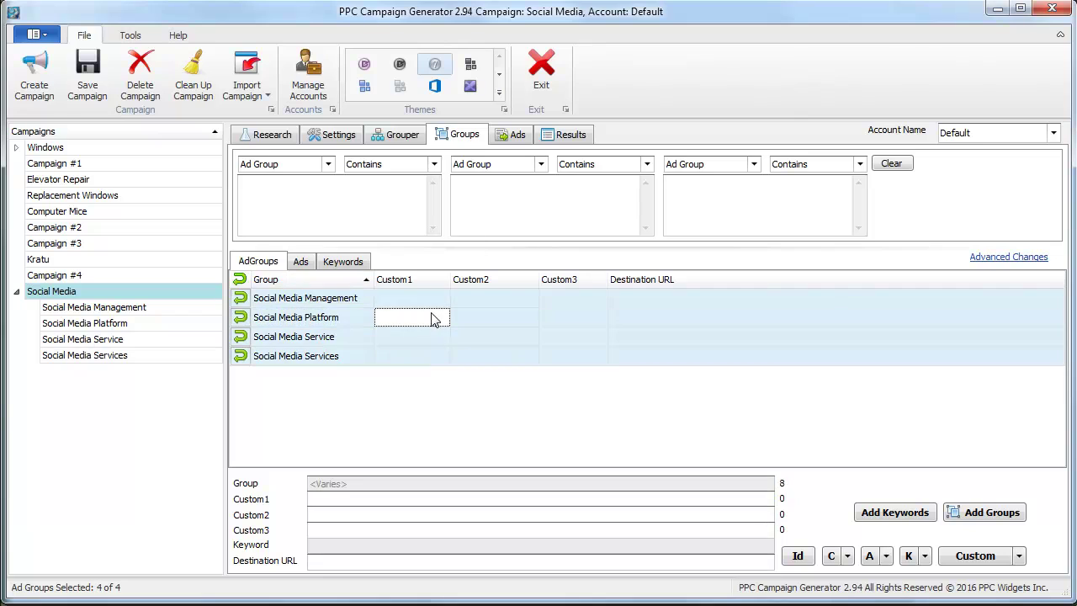
left_click(355, 498)
type("Social")
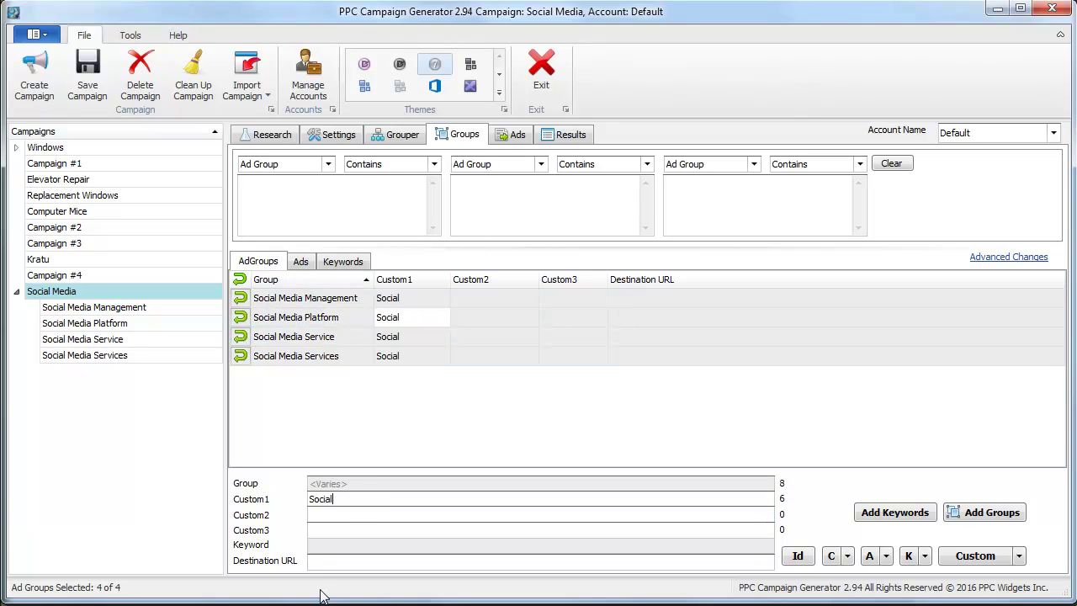
left_click(353, 514)
type("Media")
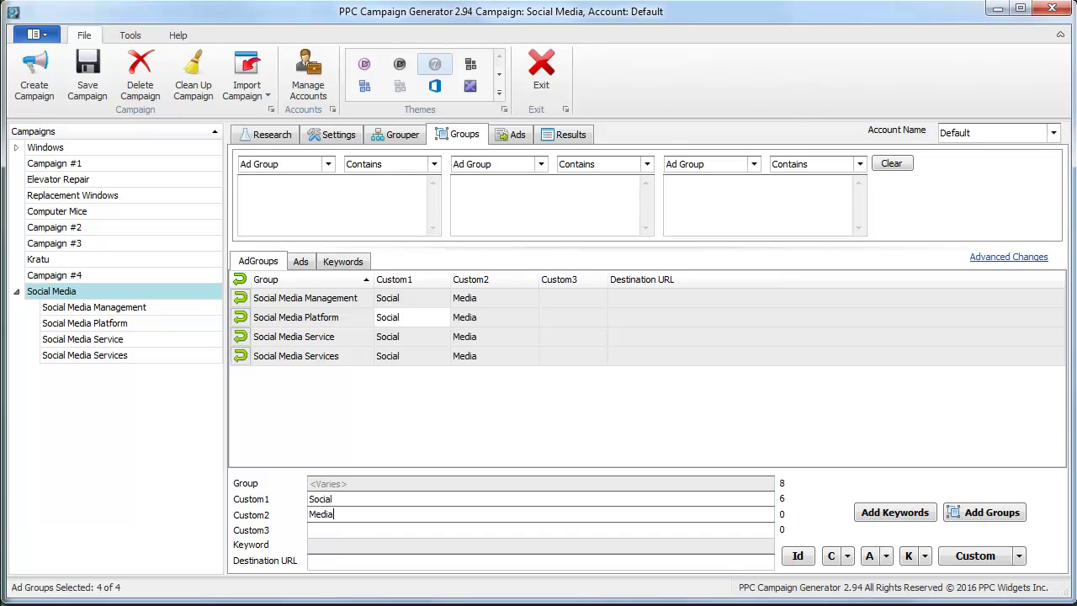
- Set Custom3 to MGMT for Social Media Management and Platforms for Social Media Platform
left_click(497, 319)
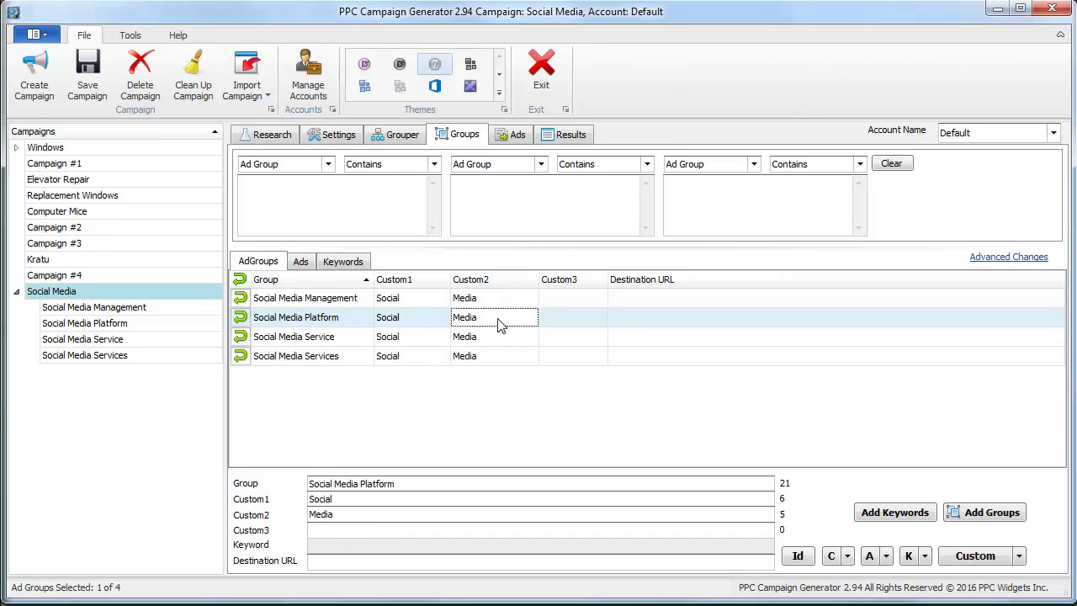
left_click(530, 303)
left_click(426, 528)
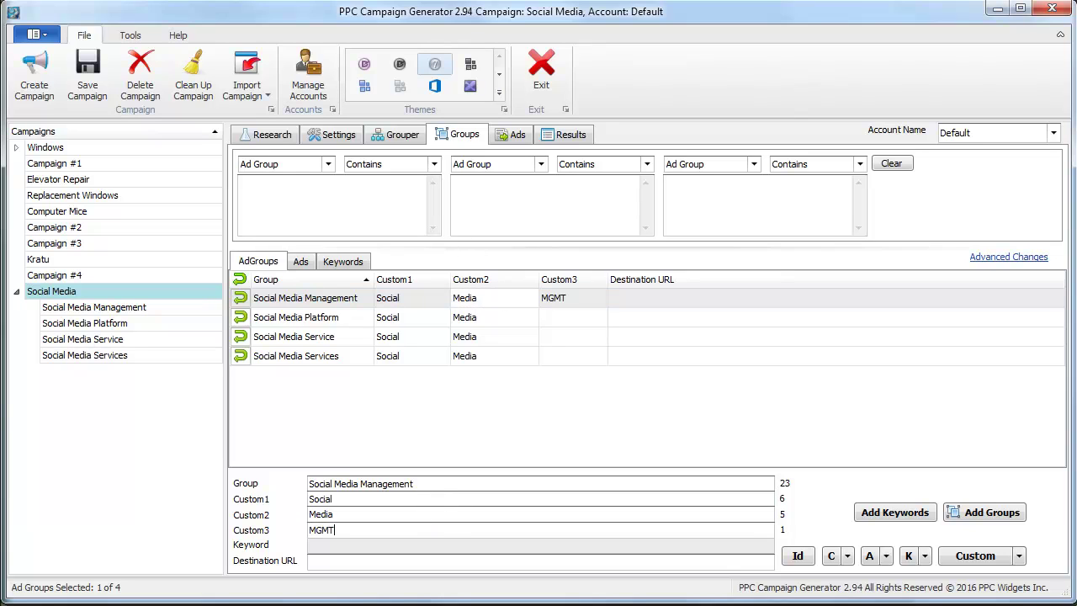
left_click(486, 324)
left_click(339, 531)
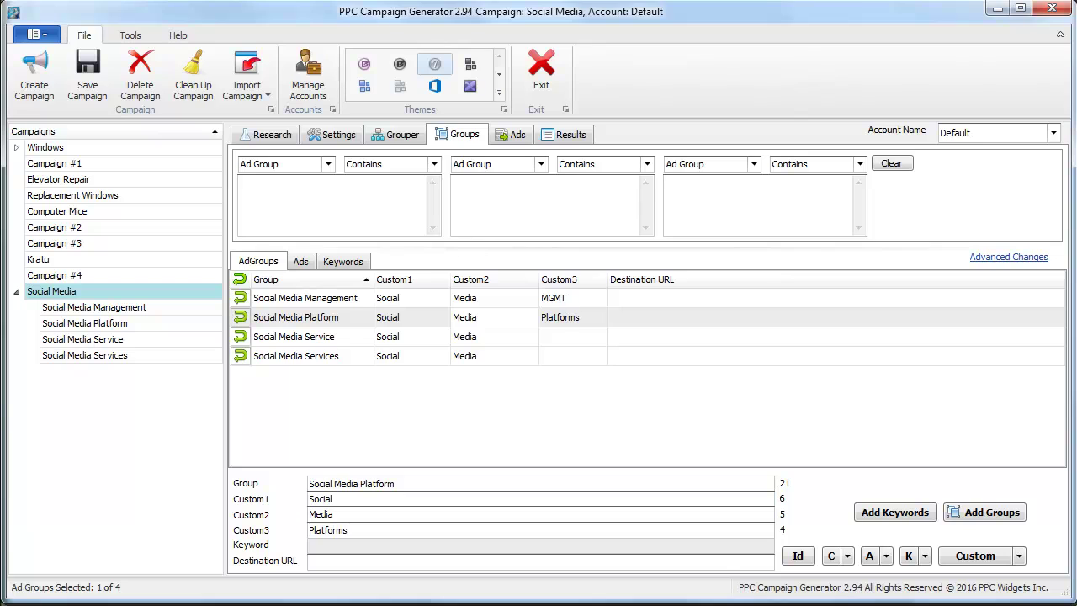
- Set Custom3 to Solution for Social Media Service and Solutions for Social Media Services
left_click(514, 340)
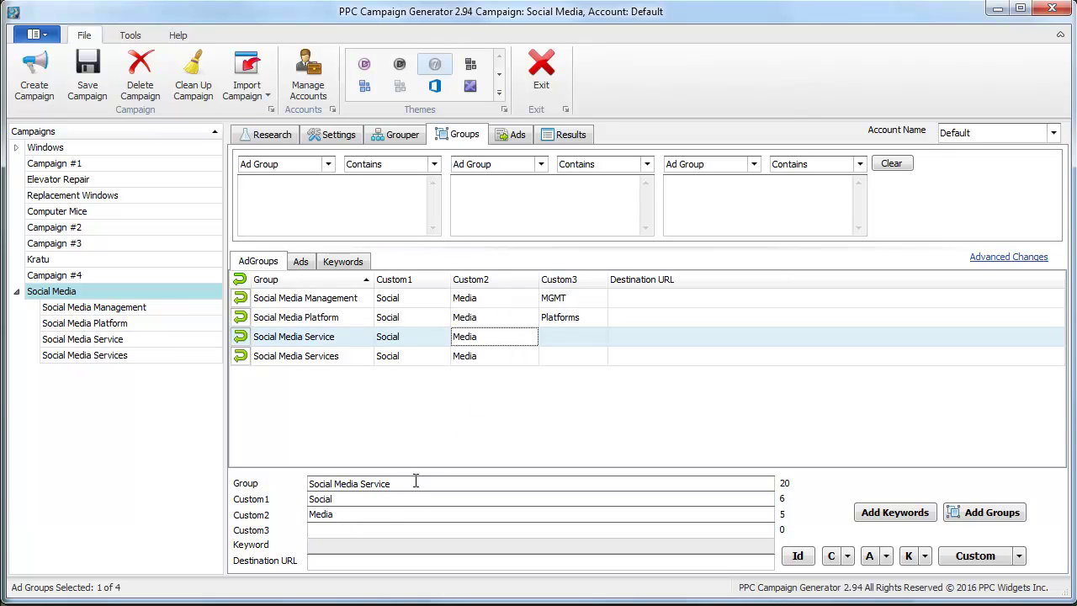
left_click(361, 528)
type("Solution")
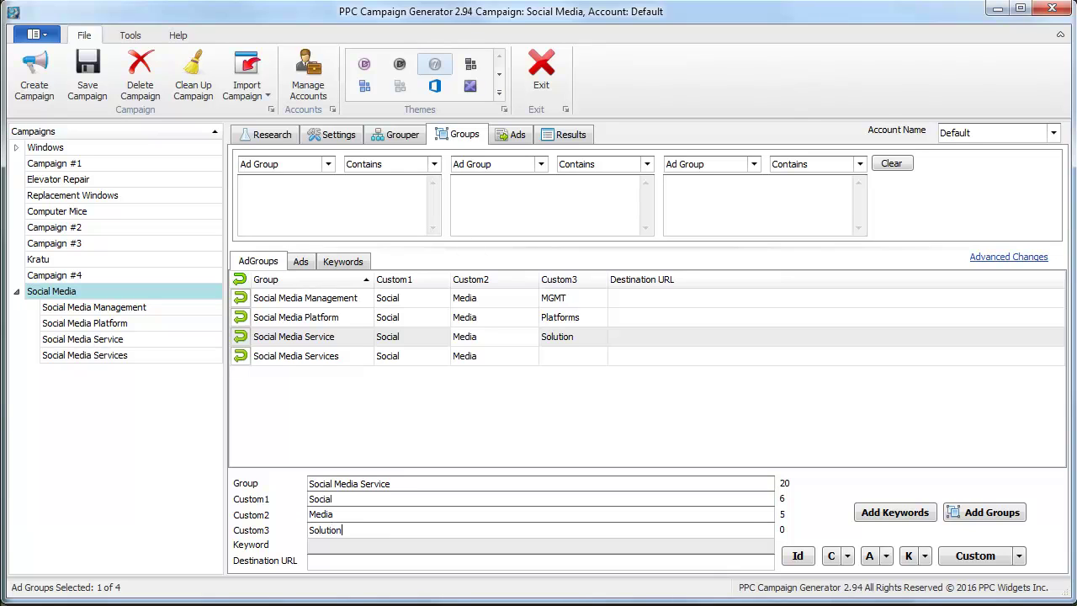
left_click(566, 355)
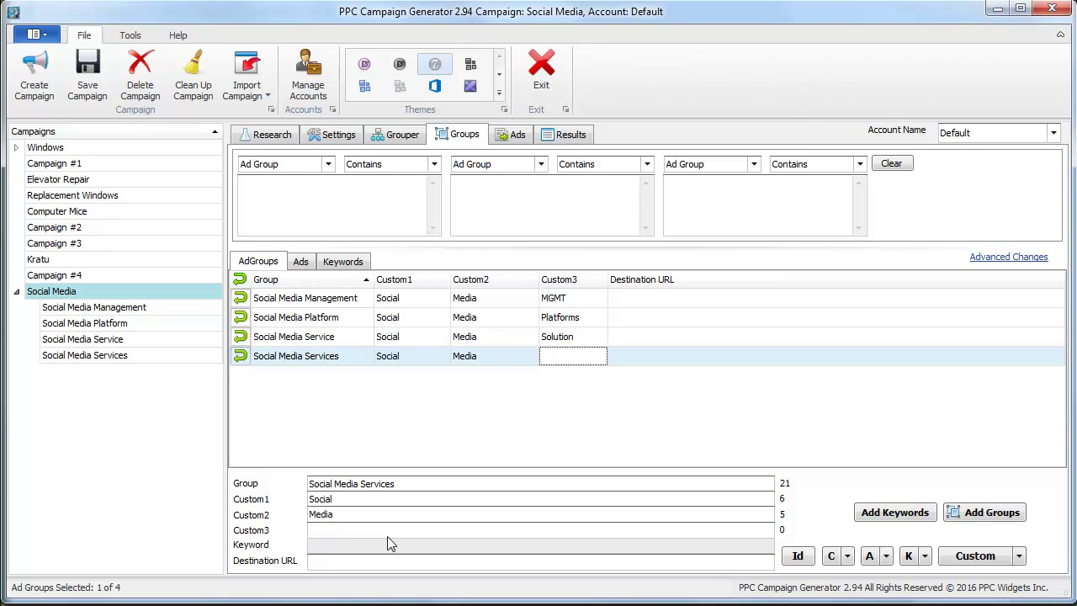
left_click(389, 532)
type("Solutions")
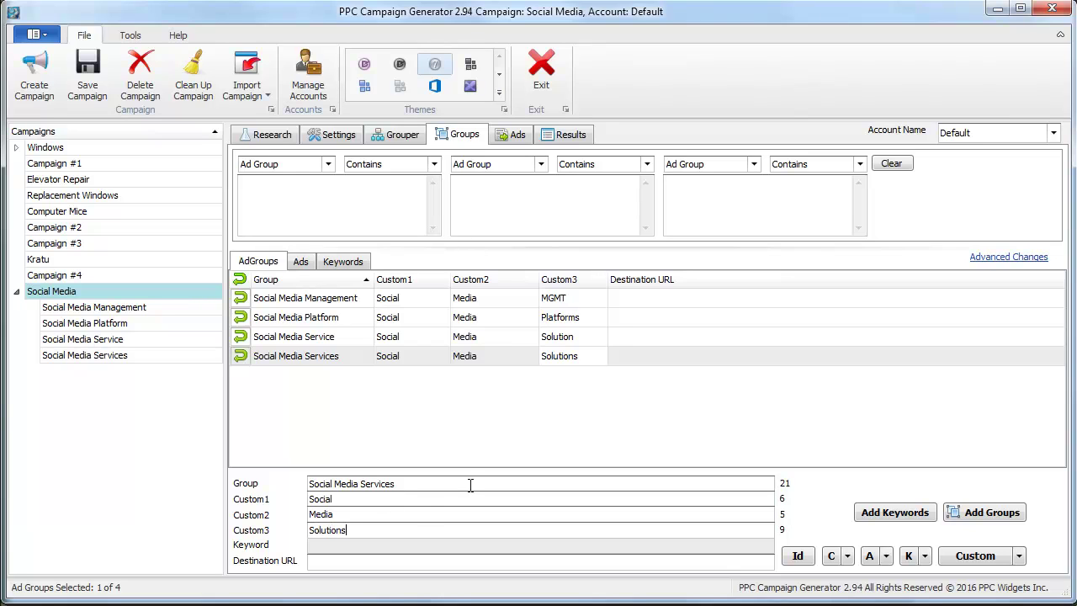
left_click(496, 339)
left_click(488, 318)
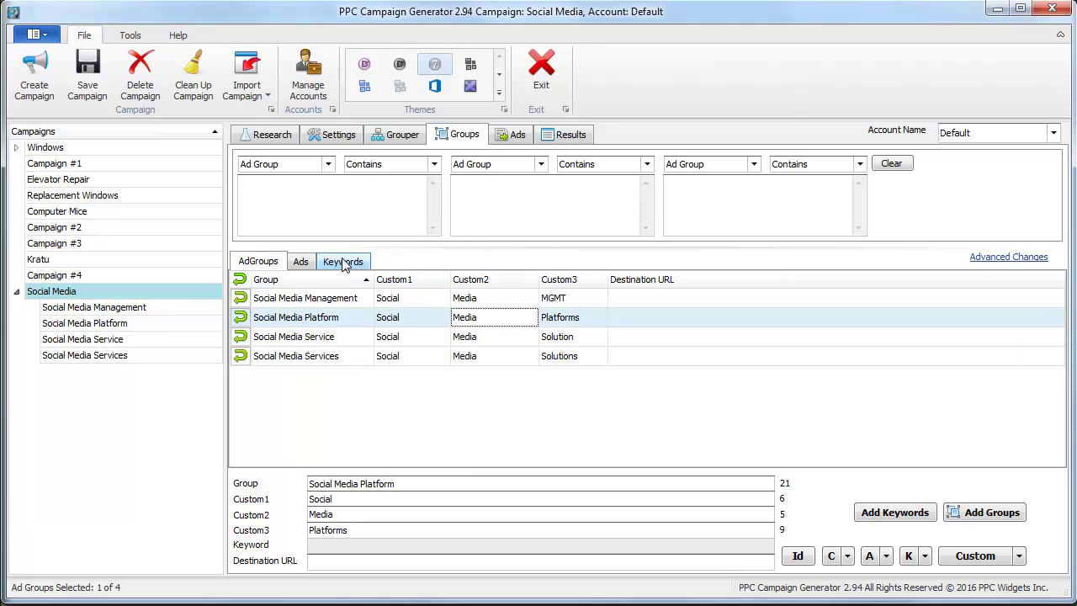
left_click(413, 337)
key("ctrl+a")
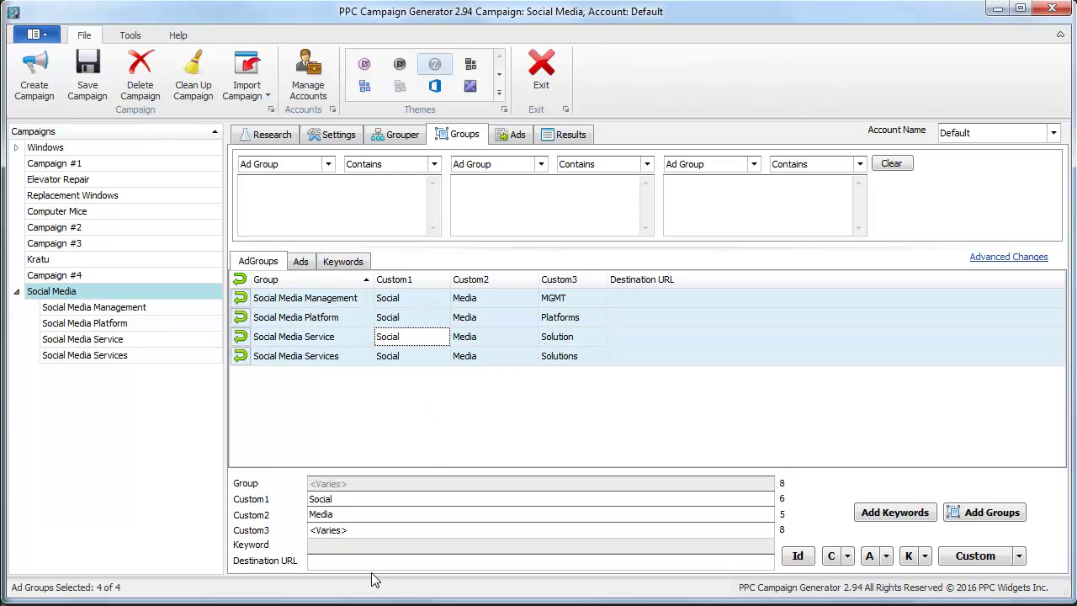
left_click(349, 560)
type("http:/")
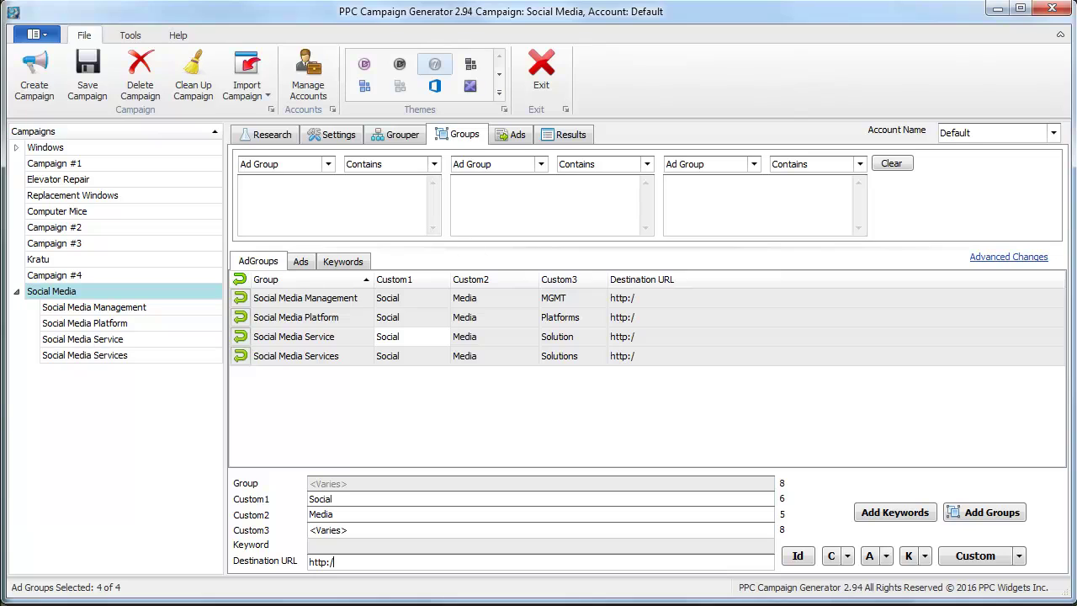
type("/socialmedia.com/")
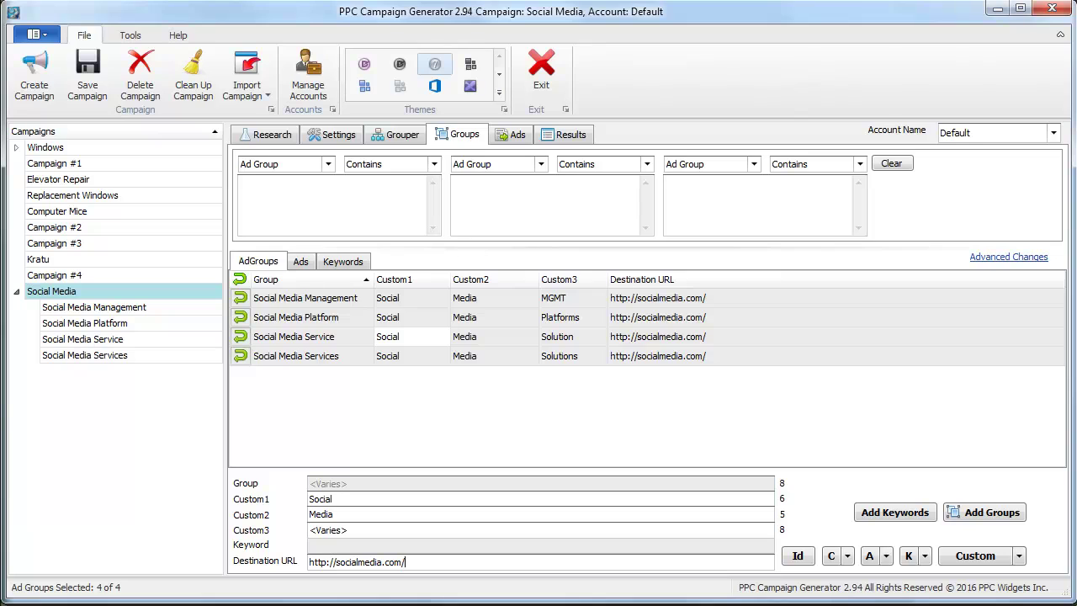
left_click(886, 555)
left_click(881, 493)
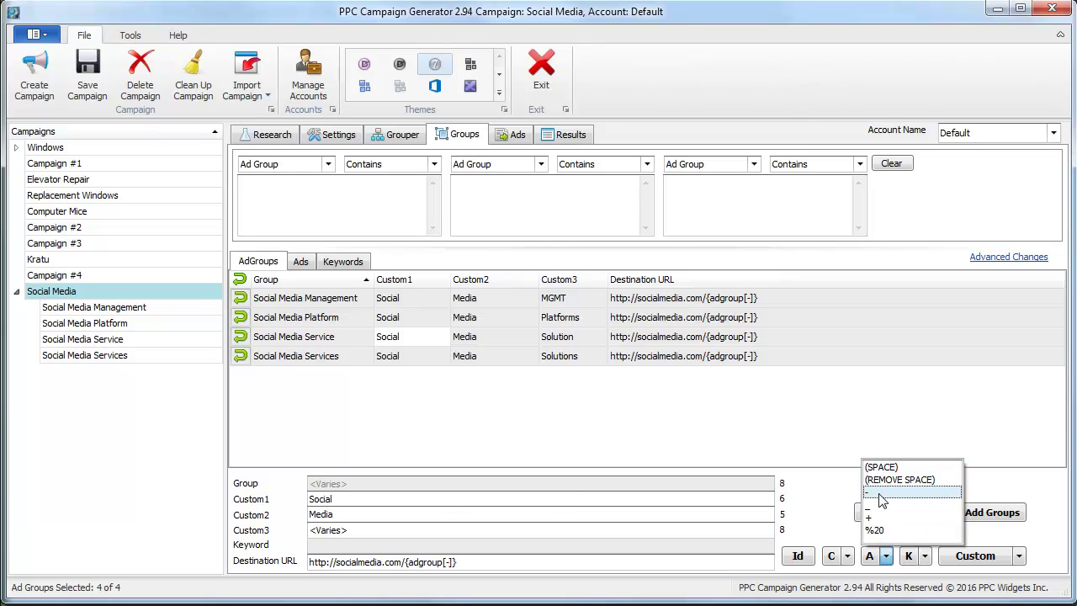
left_click(340, 262)
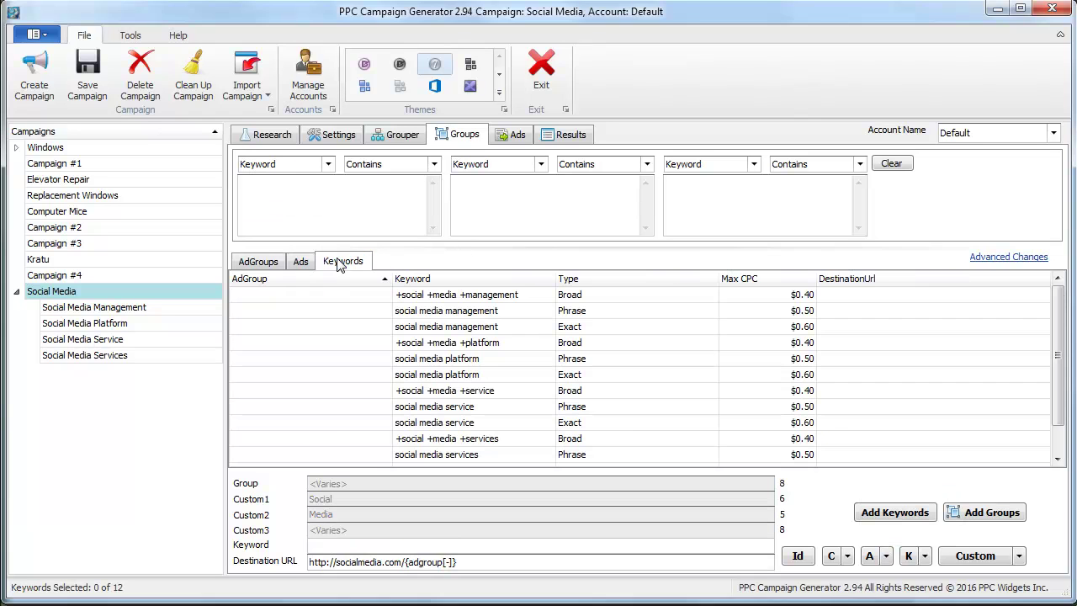
- Generate ads for every ad group, check Social Media Management's ad, and inspect the Nested Ad headline
left_click(505, 137)
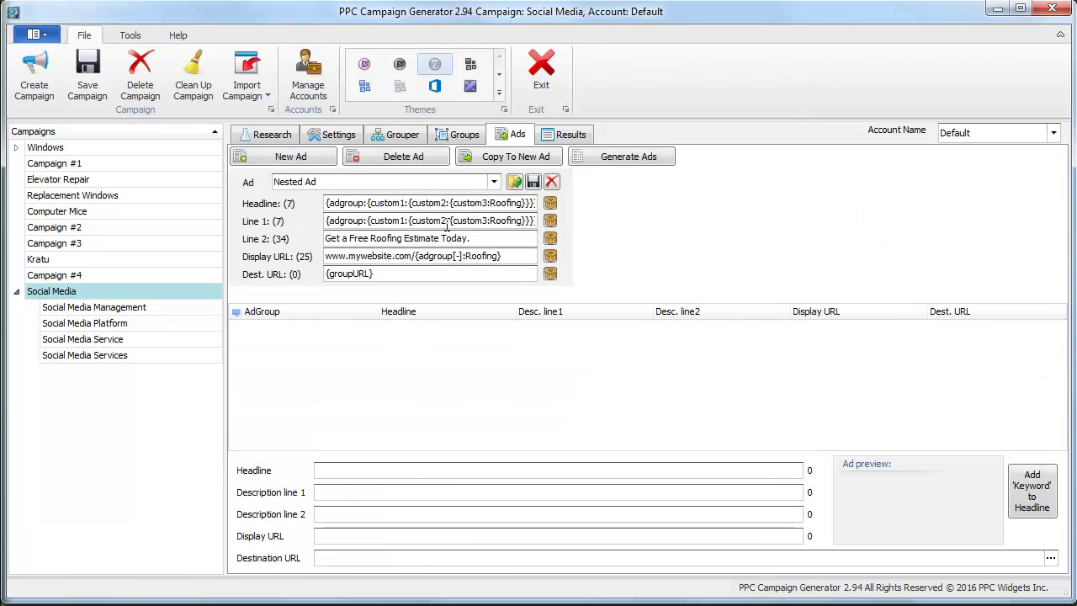
left_click(608, 162)
left_click(461, 134)
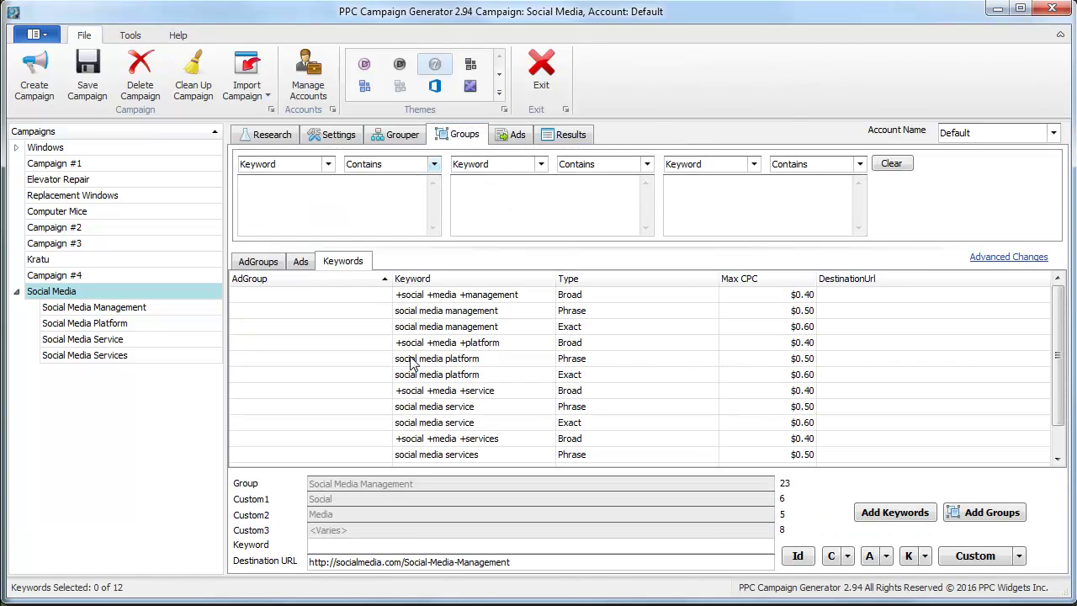
left_click(299, 263)
left_click(210, 307)
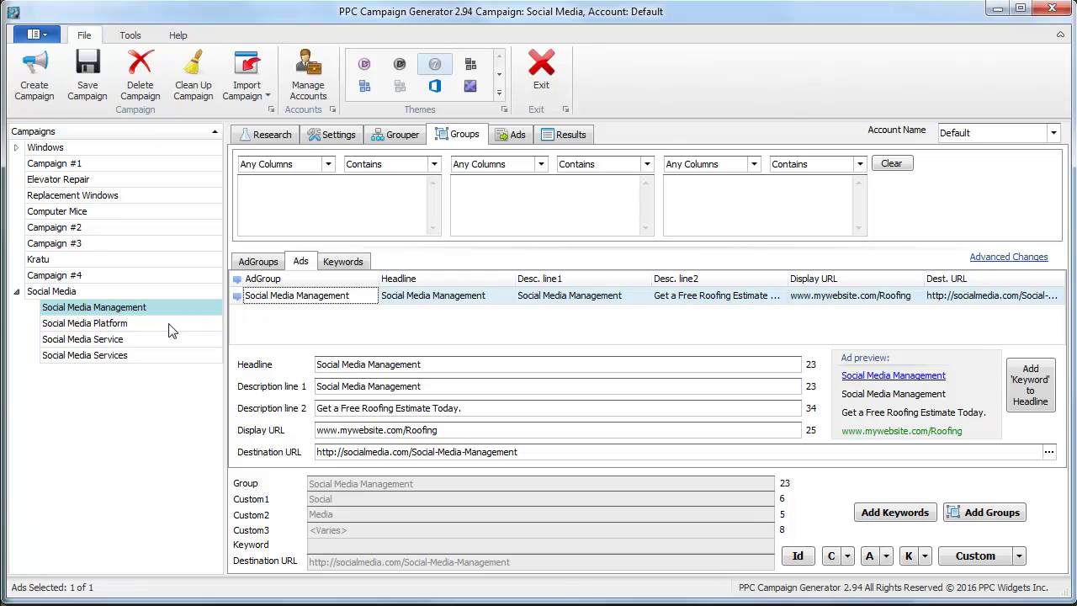
left_click(505, 136)
left_click_drag(350, 203, 547, 215)
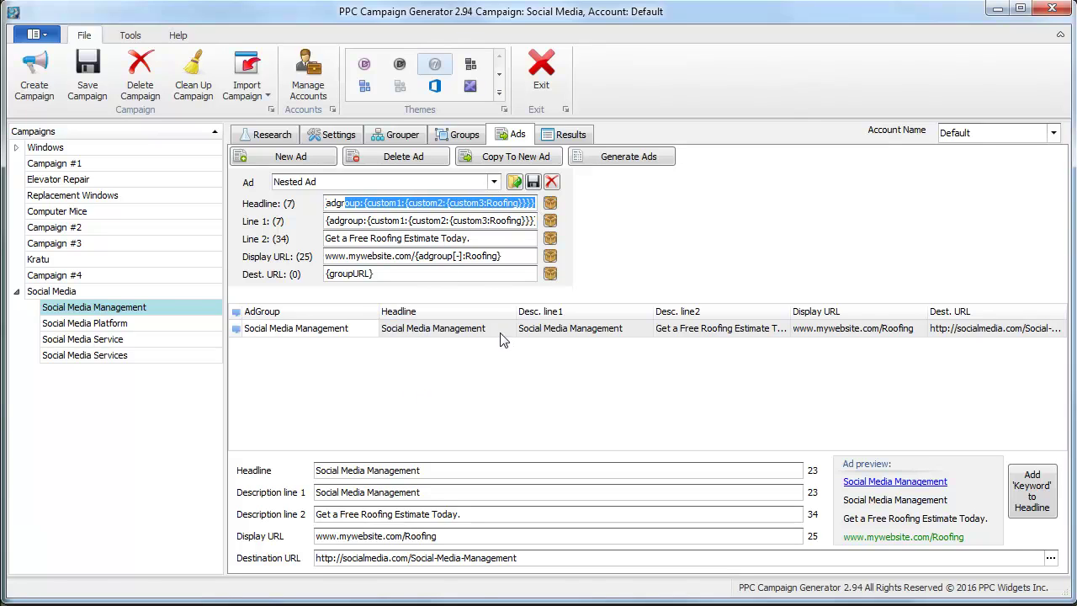
- Compare the Platform and Management ads and inspect the headline's {adgroup} and custom placeholders
left_click(135, 323)
left_click(131, 311)
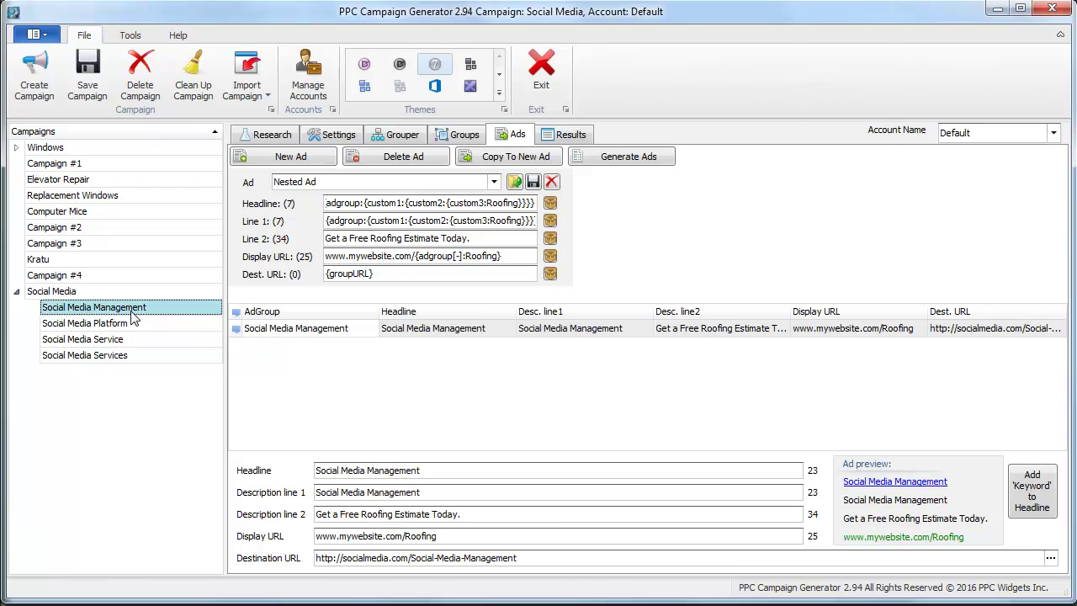
left_click_drag(380, 203, 536, 207)
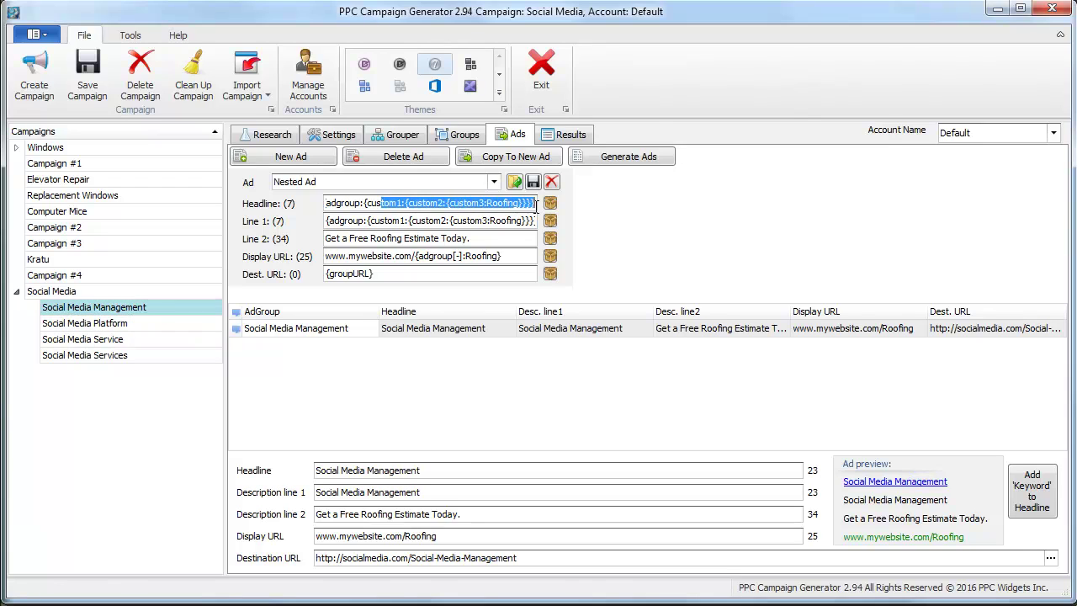
left_click(397, 202)
left_click_drag(350, 206, 301, 208)
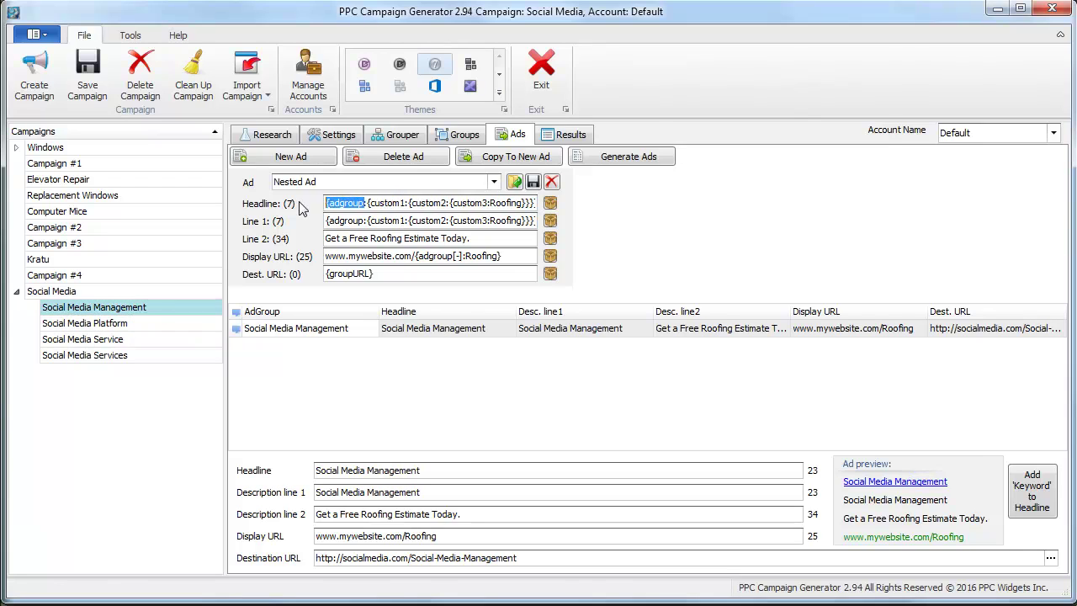
- Step through the Platform, Service and Services ad groups' generated ads
left_click(454, 136)
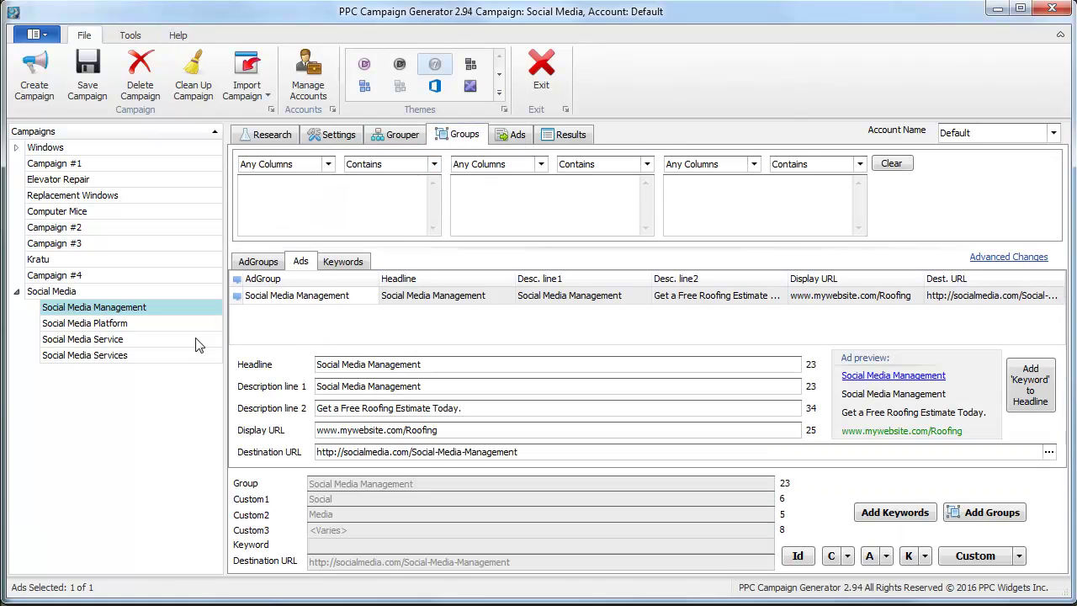
left_click(160, 327)
left_click(158, 339)
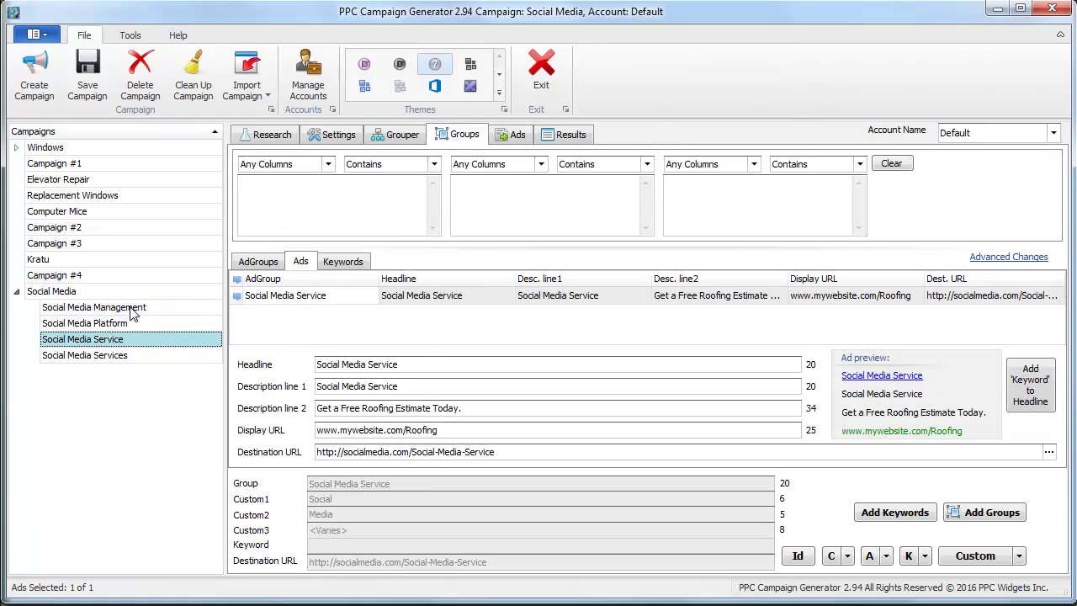
left_click(137, 323)
left_click(139, 339)
left_click(144, 355)
left_click(151, 339)
left_click(152, 323)
left_click(161, 340)
left_click(162, 354)
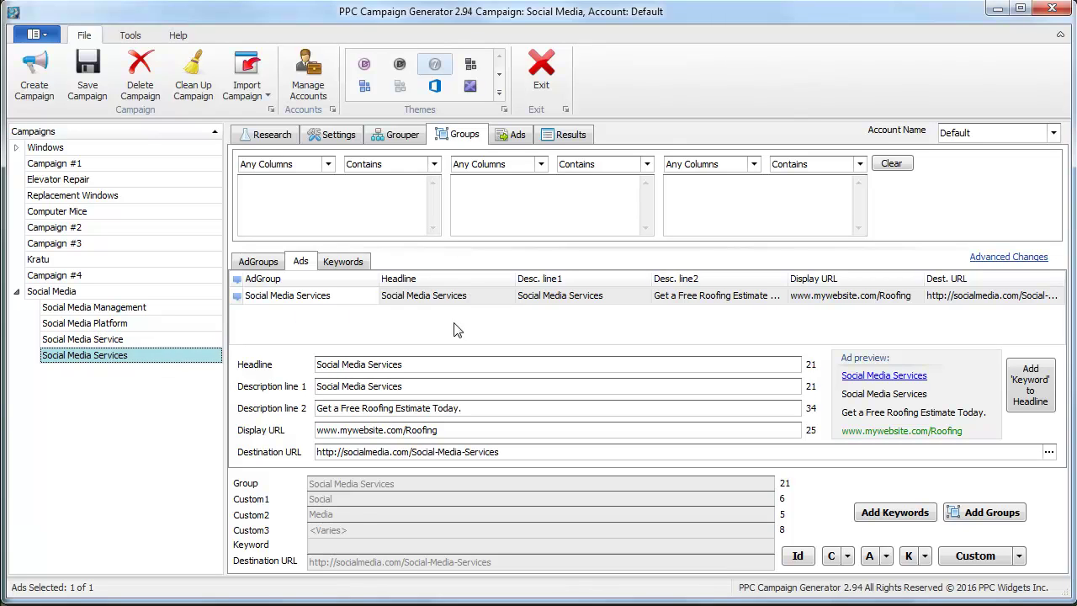
- List the Social Media campaign's ad groups with their Custom values and destination URLs
left_click(499, 137)
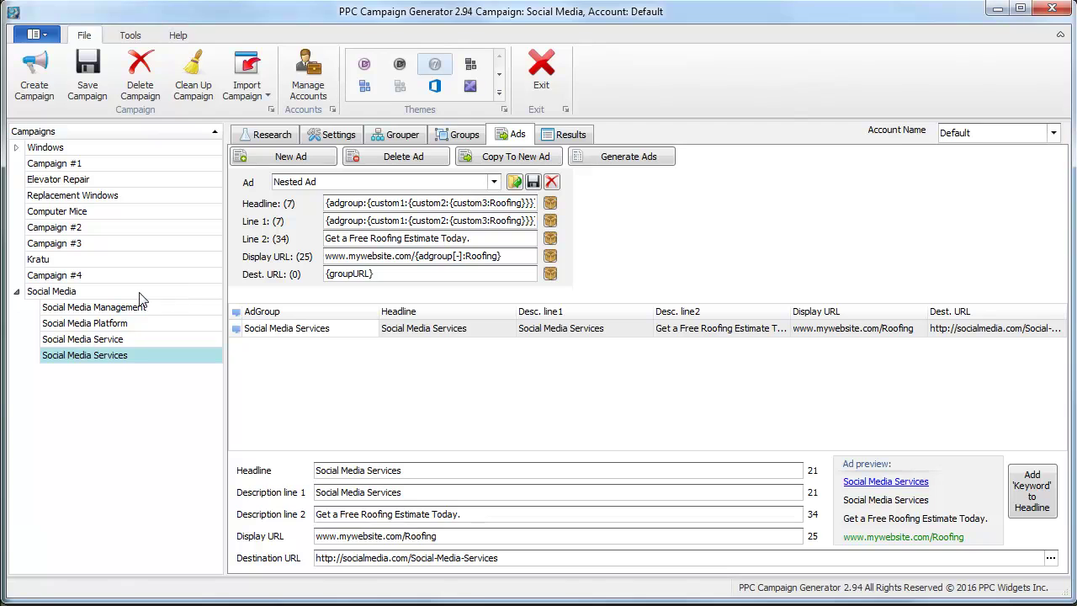
left_click(441, 136)
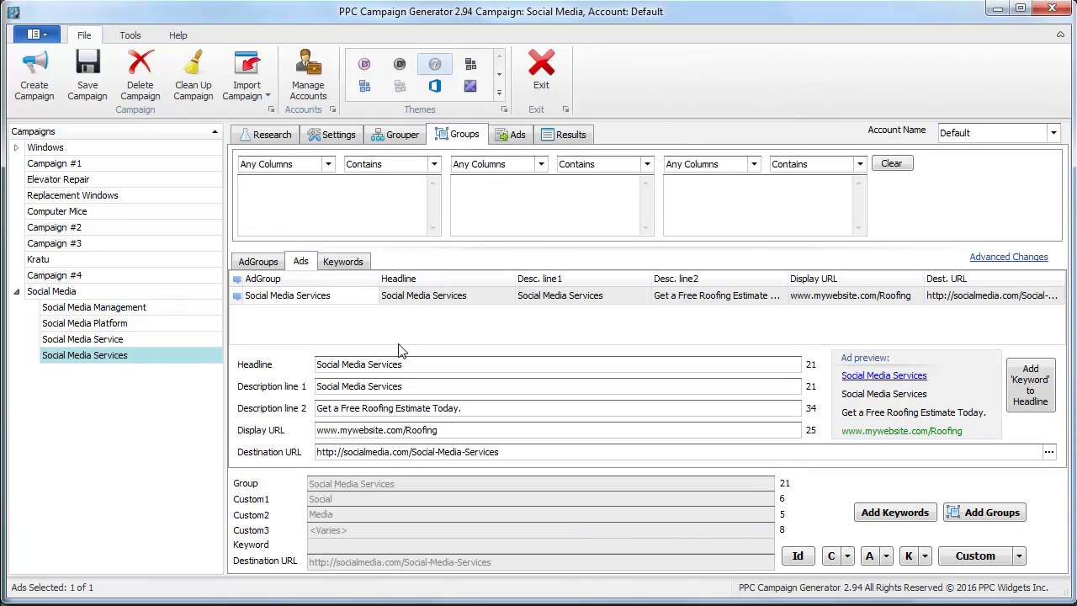
left_click(148, 293)
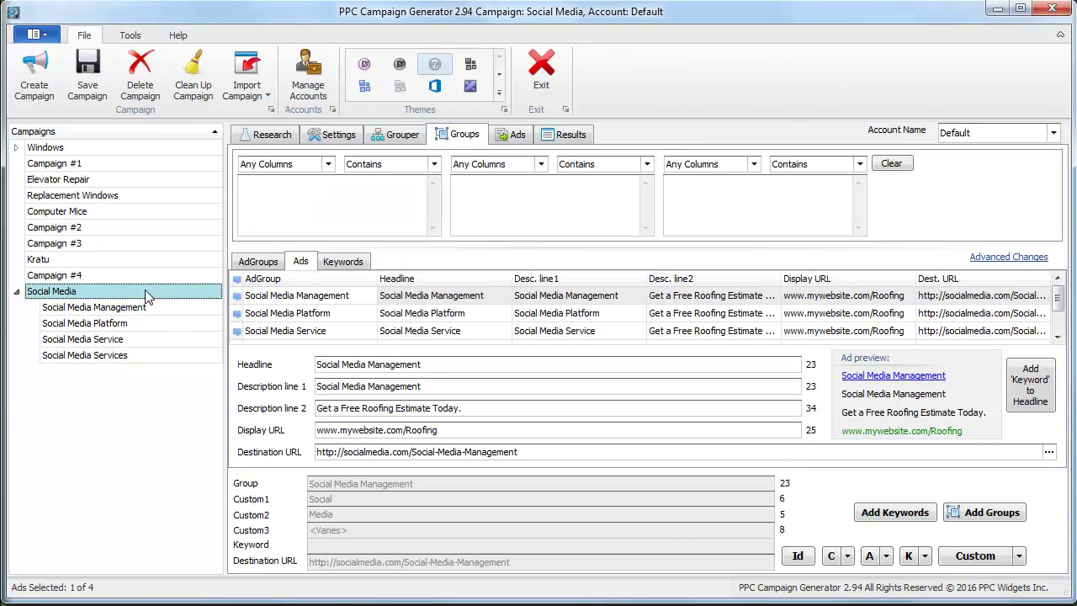
left_click(258, 261)
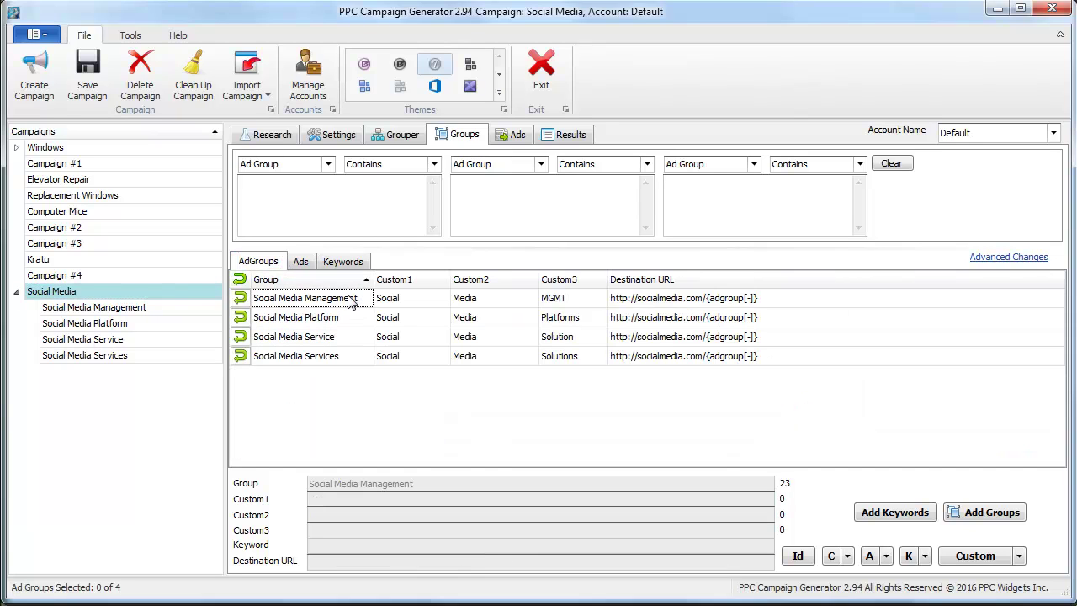
- Rename the Management group to 'Social Media Management Services'
left_click(349, 298)
left_click(450, 479)
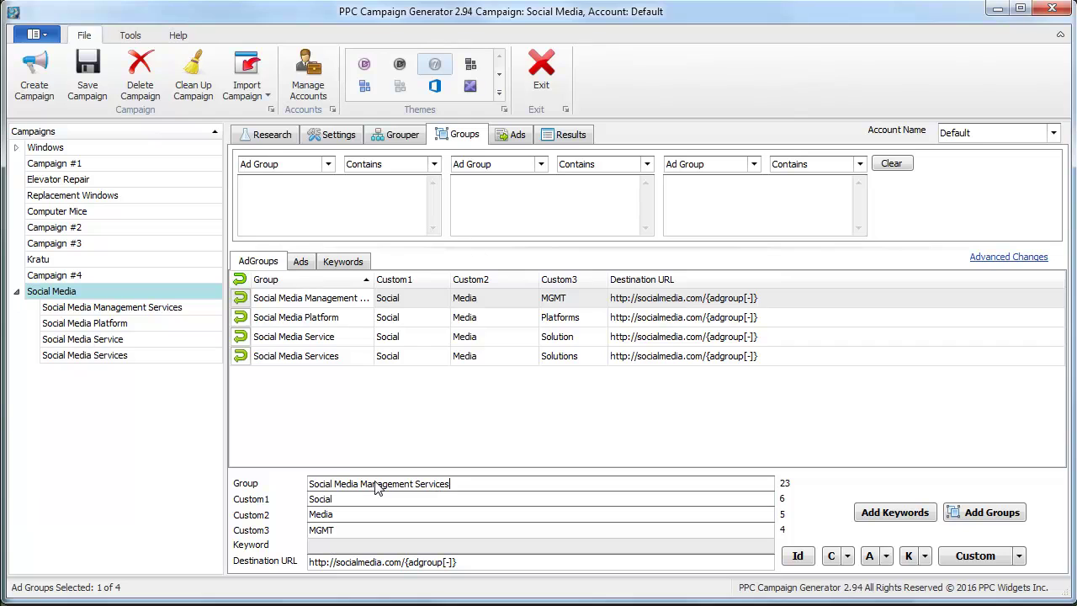
left_click(350, 318)
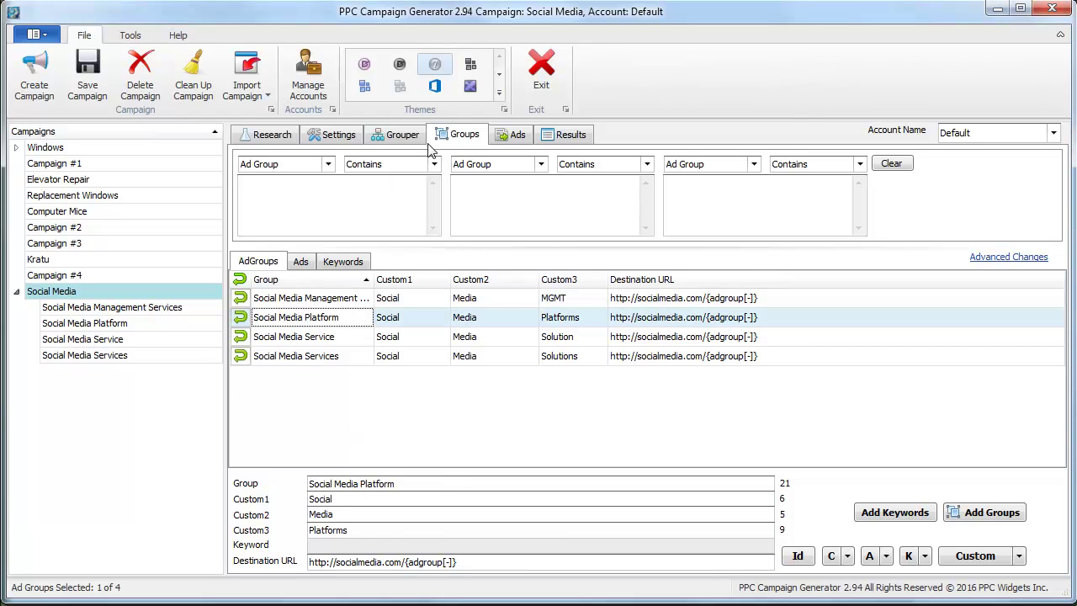
- Delete all existing ads and regenerate them for the four groups, checking the Social headline
left_click(476, 139)
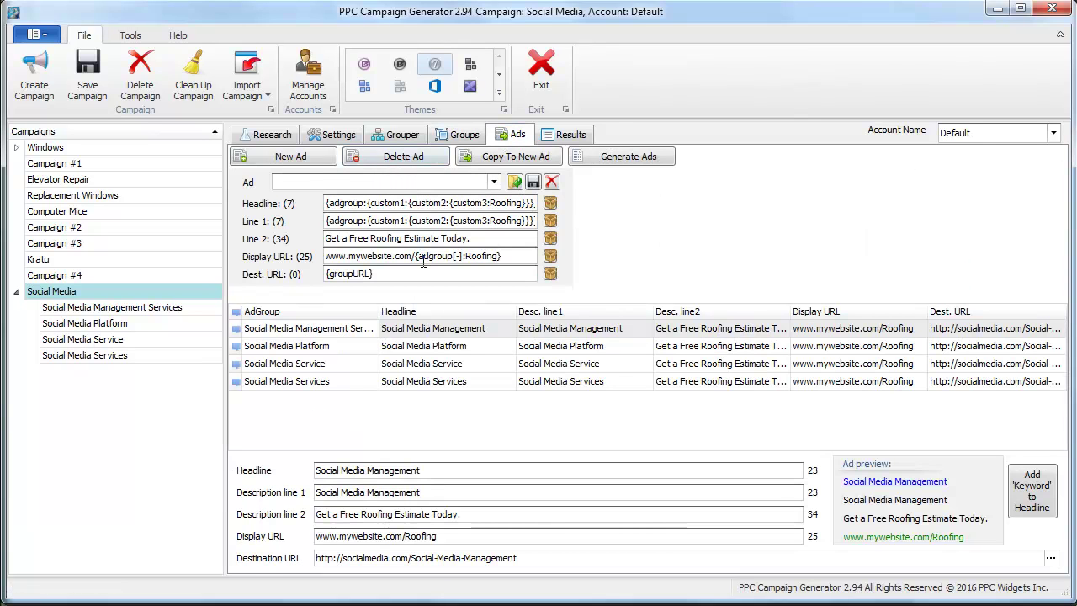
left_click(436, 351)
key("ctrl+a")
key("Delete")
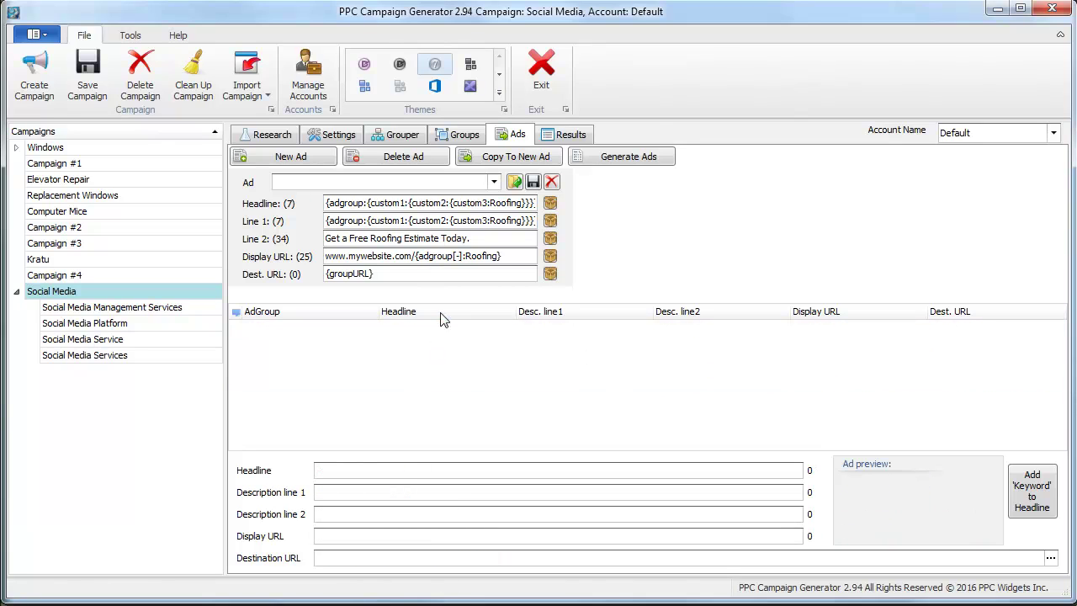
left_click(623, 162)
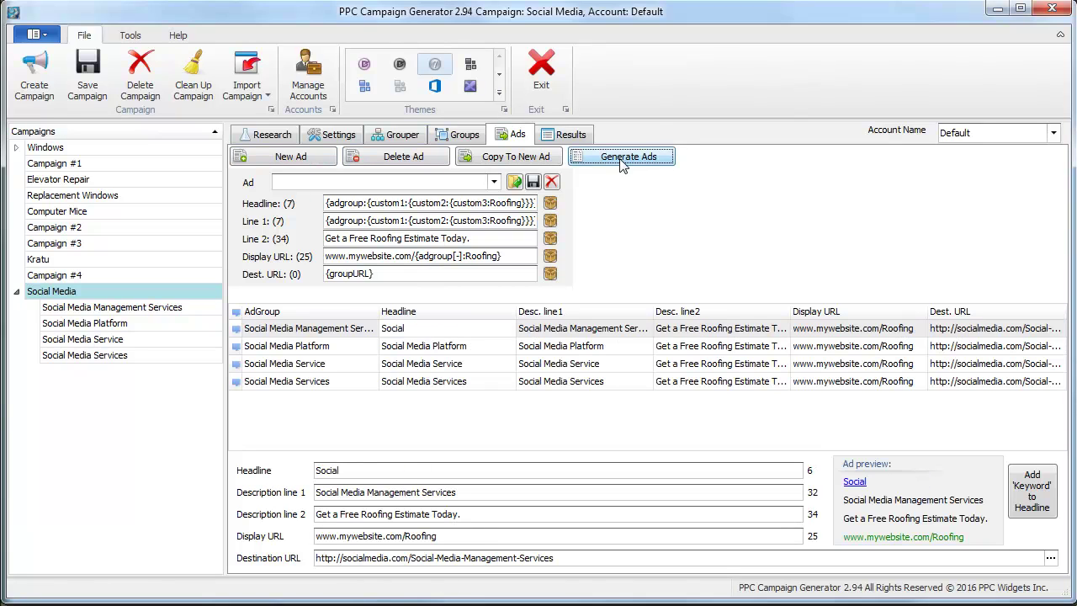
left_click(145, 309)
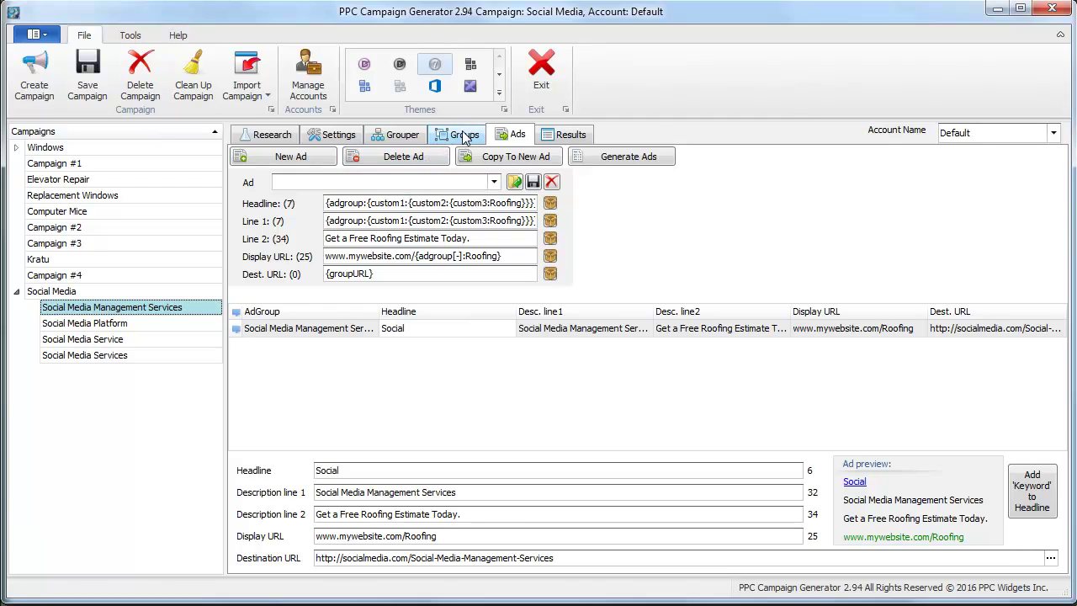
double_click(359, 204)
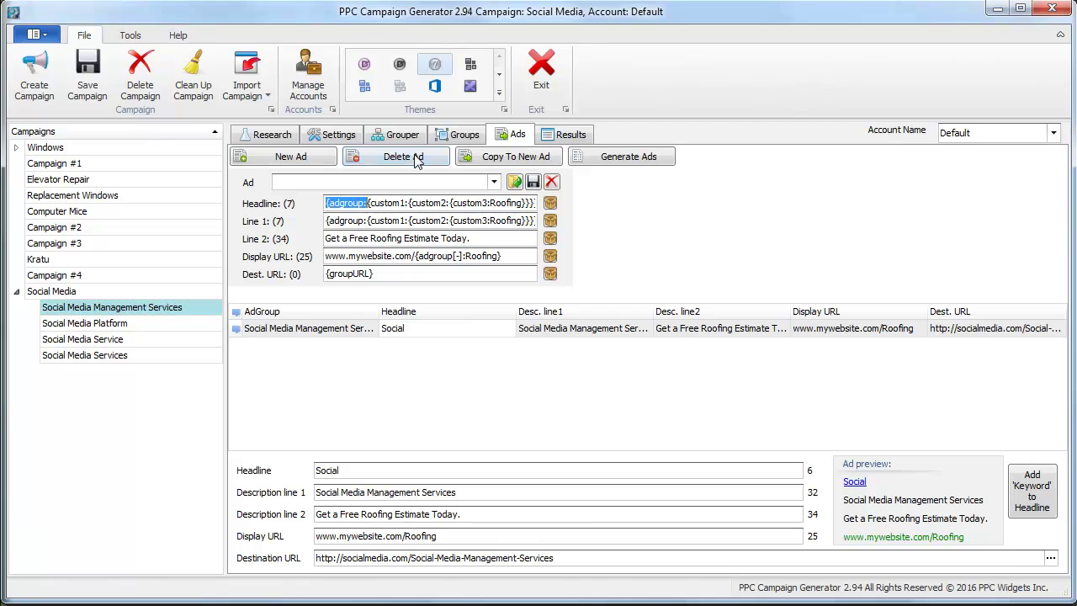
double_click(392, 202)
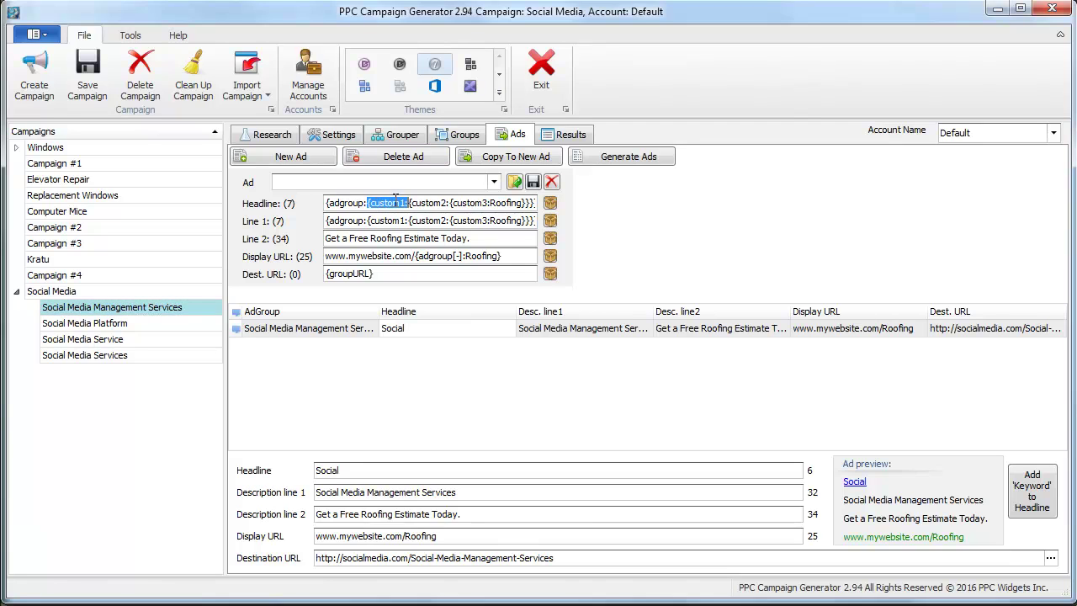
left_click(458, 135)
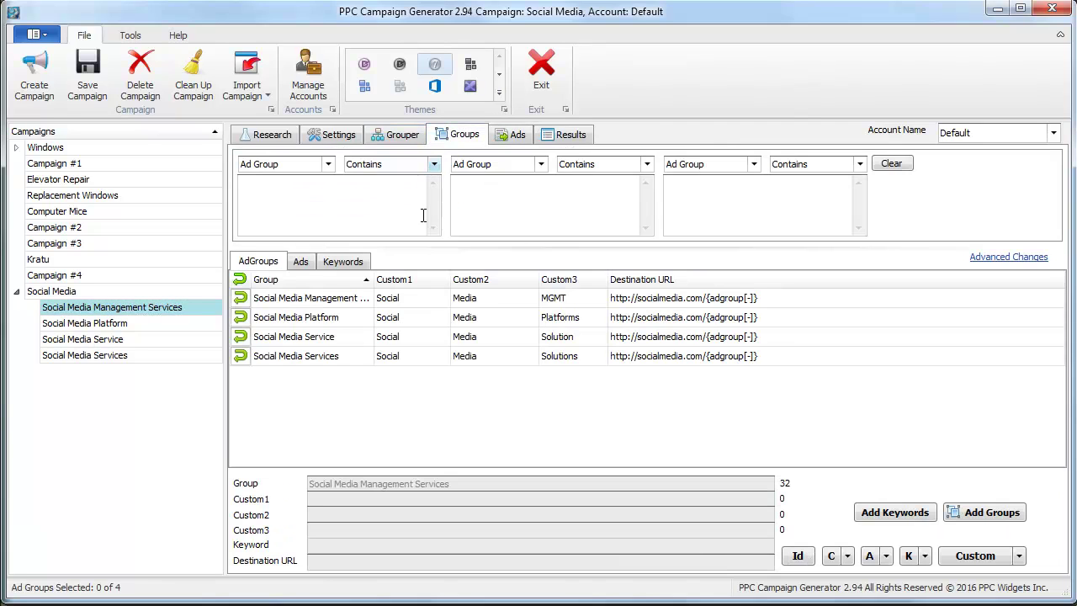
left_click(422, 299)
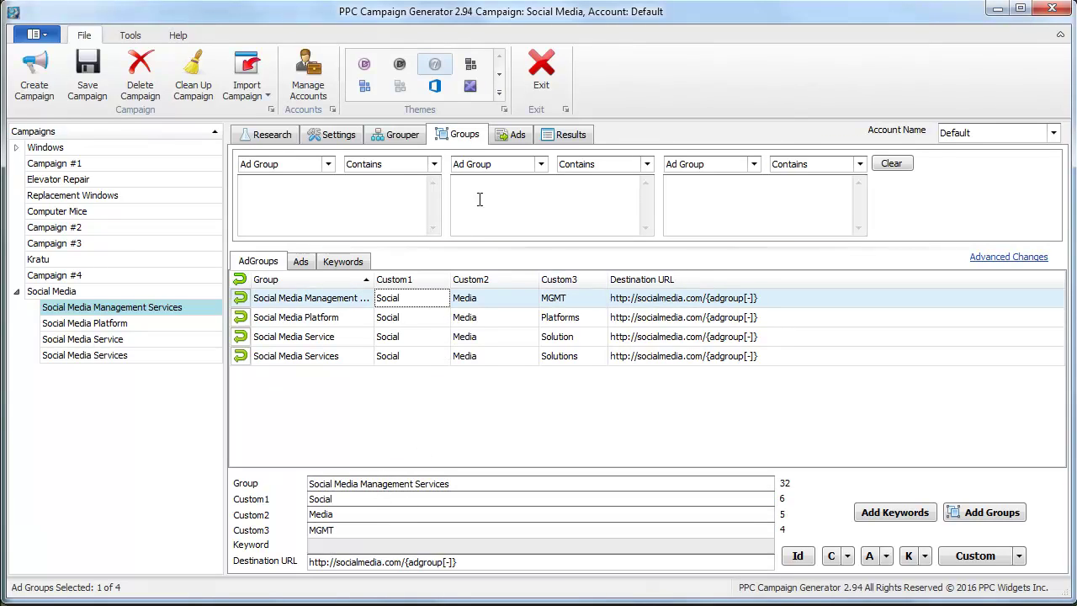
left_click(505, 139)
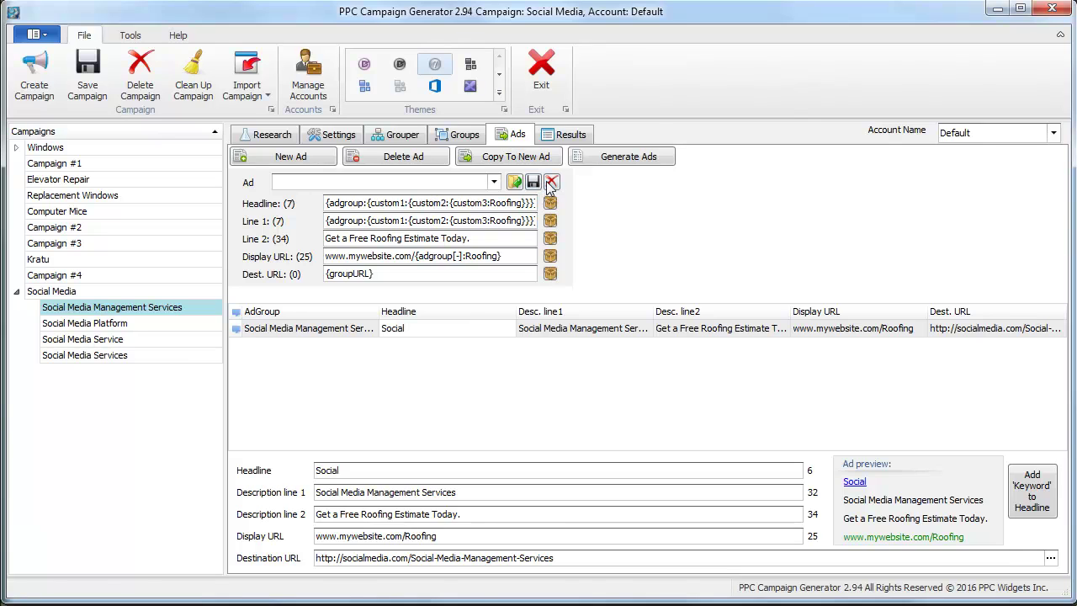
- Replace the Nested Ad template with Custom1,2,3 and generate the Social Media MGMT ad
left_click(413, 155)
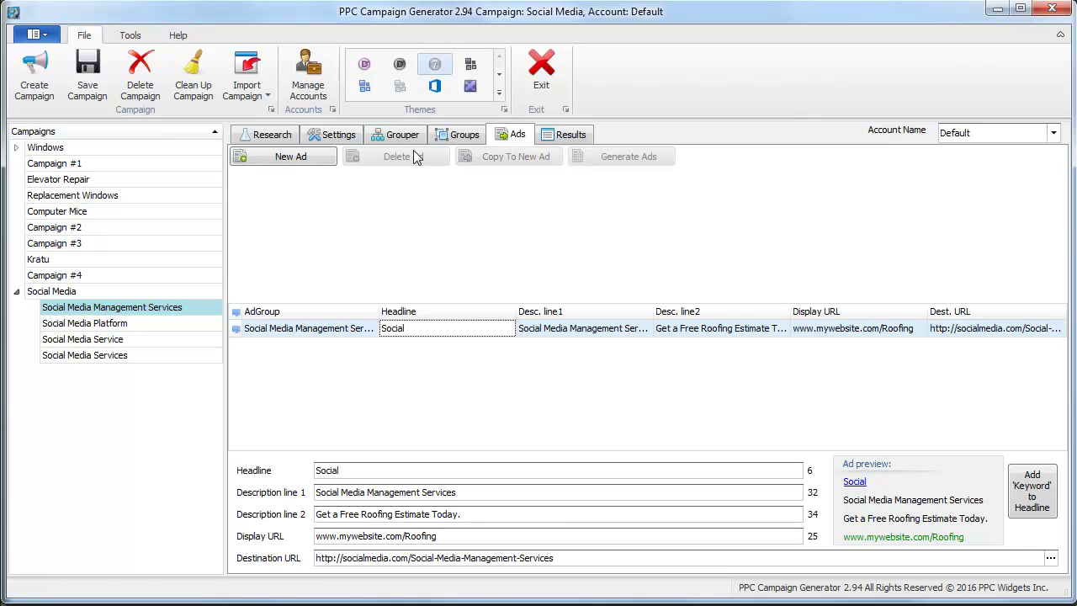
left_click(304, 162)
left_click(492, 183)
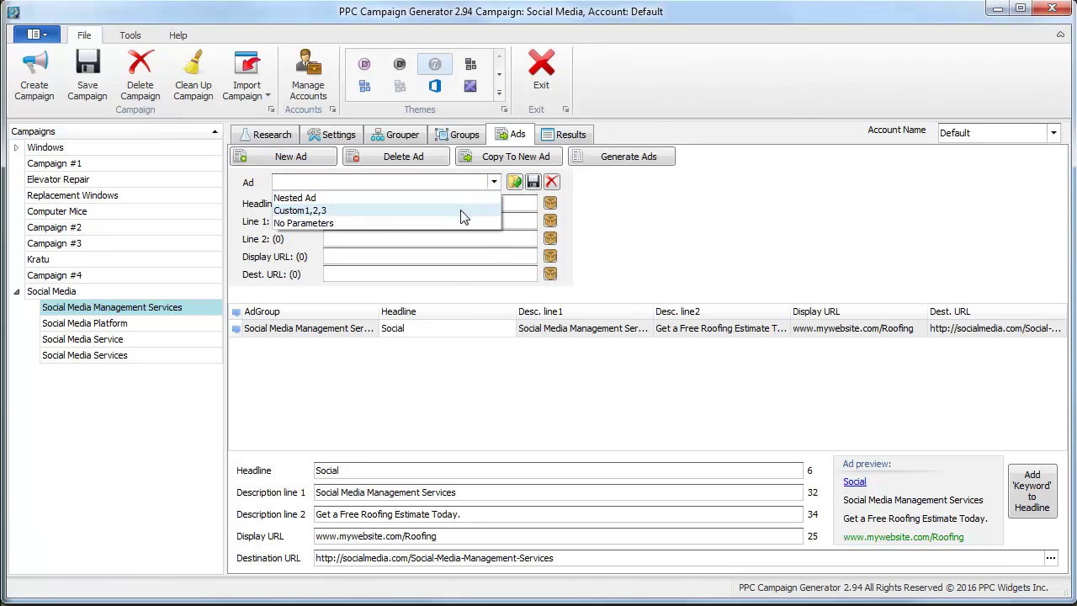
left_click(462, 210)
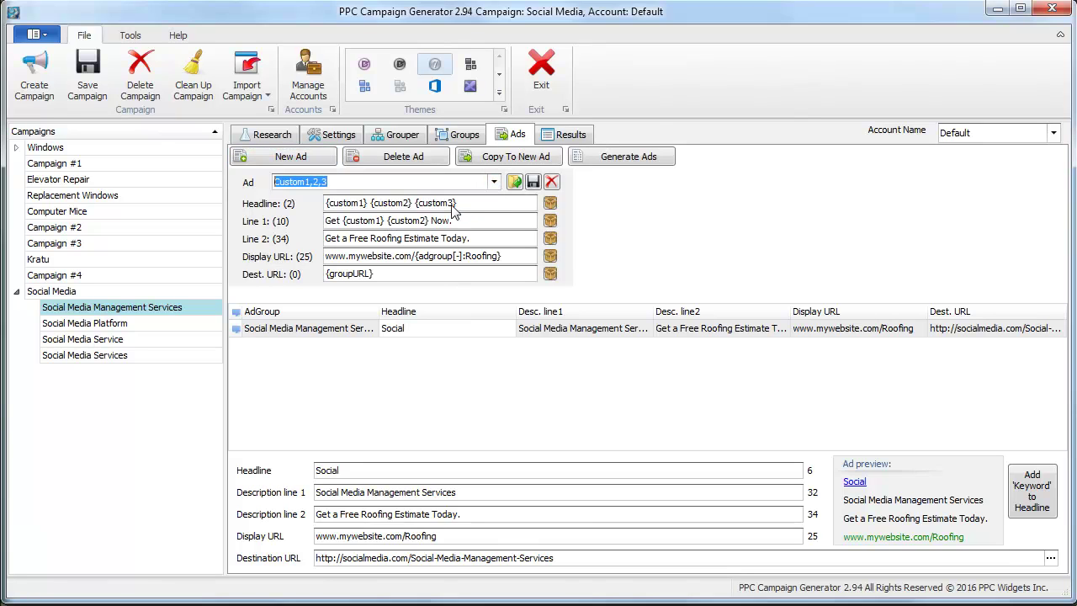
left_click(619, 158)
left_click(540, 346)
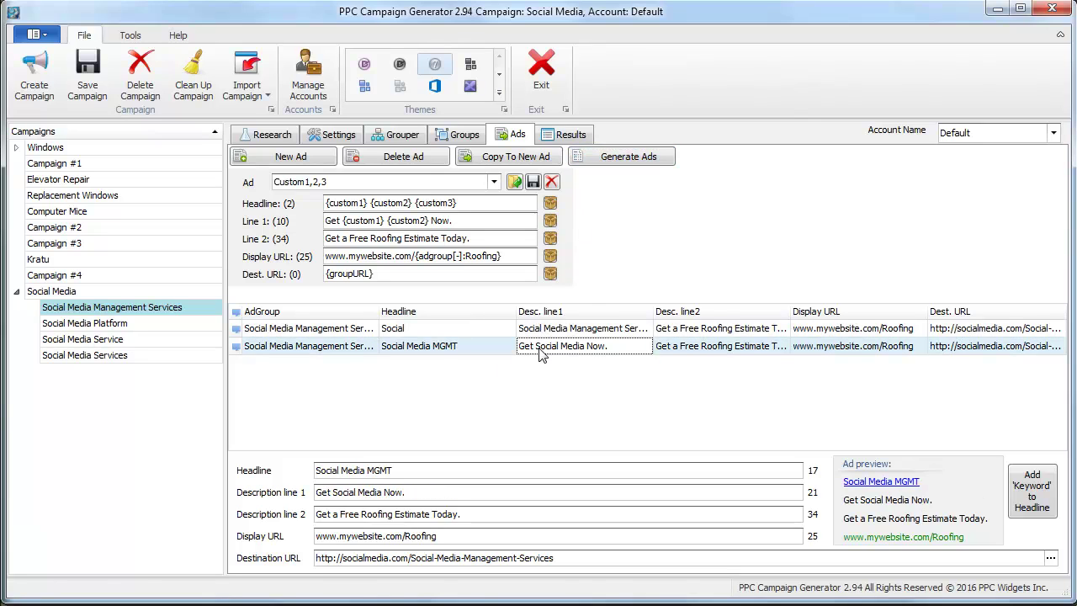
left_click(430, 345)
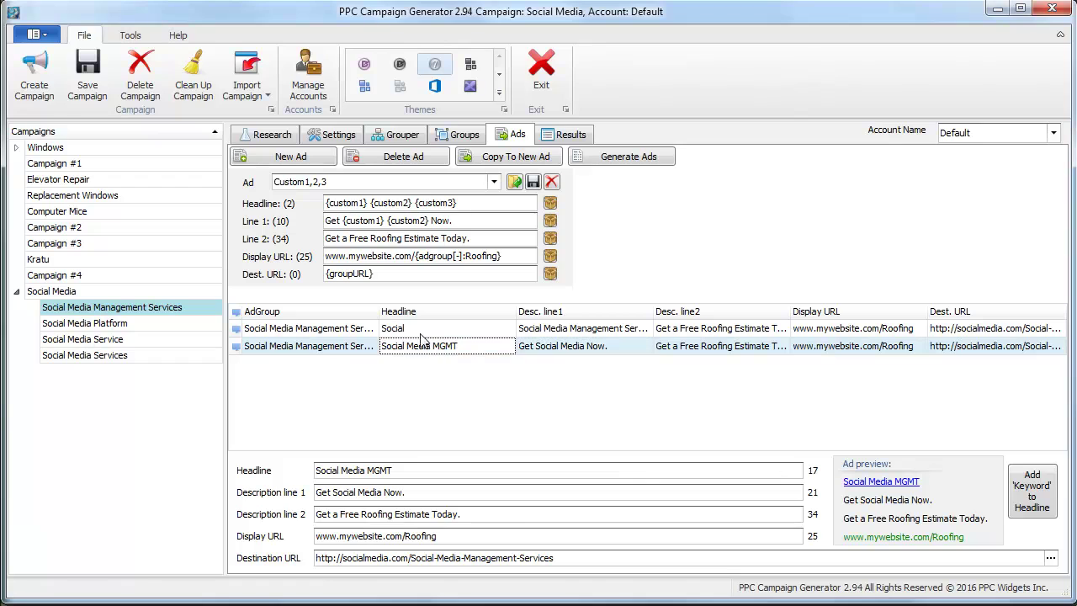
- Check the Social Media Management Services group's MGMT custom value against the headline template
left_click(465, 136)
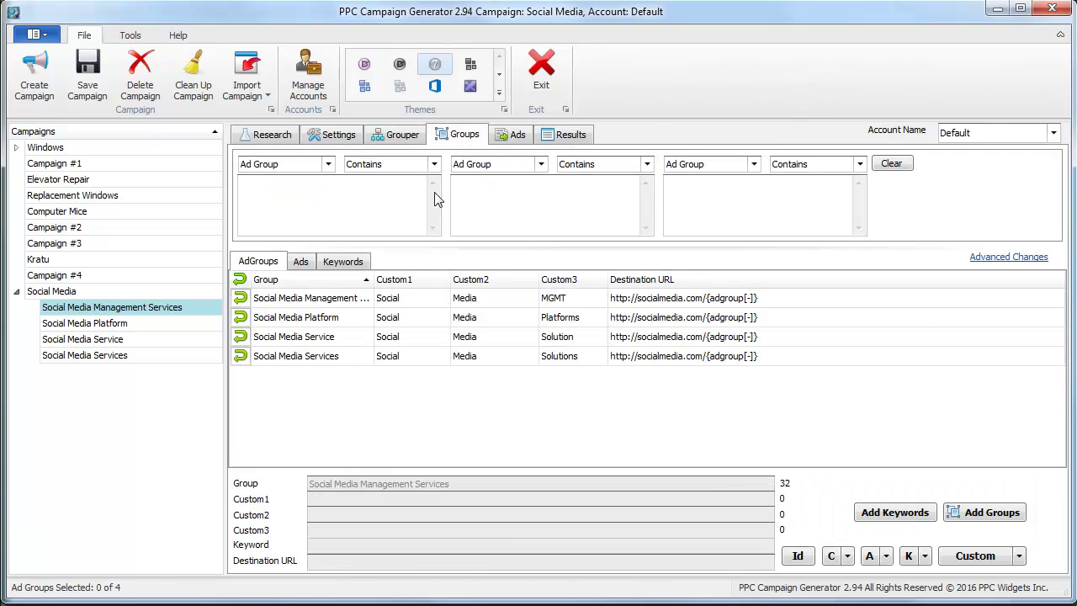
left_click(409, 307)
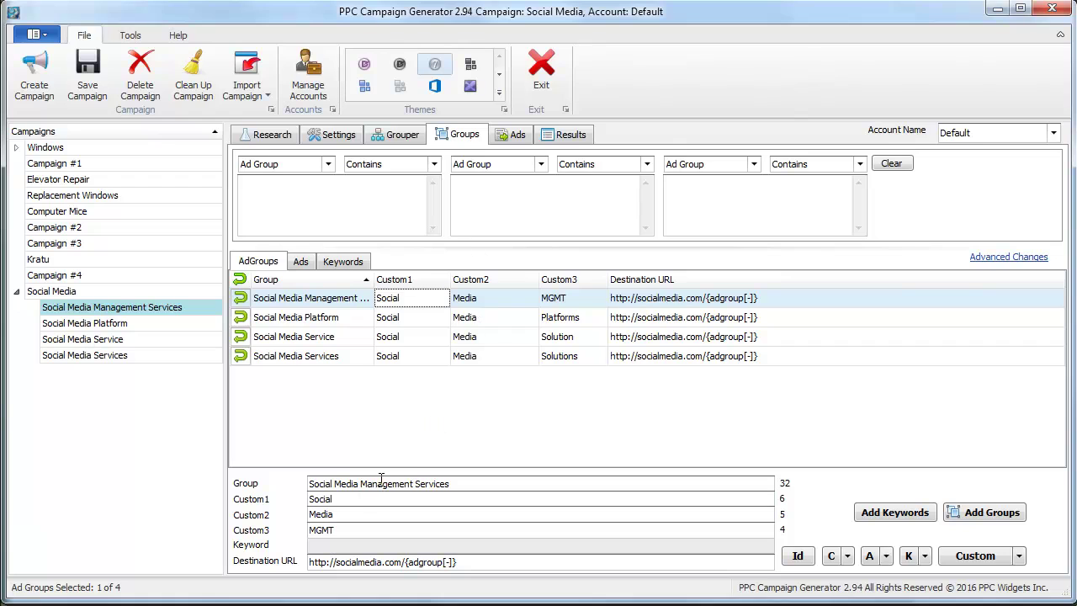
left_click(551, 299)
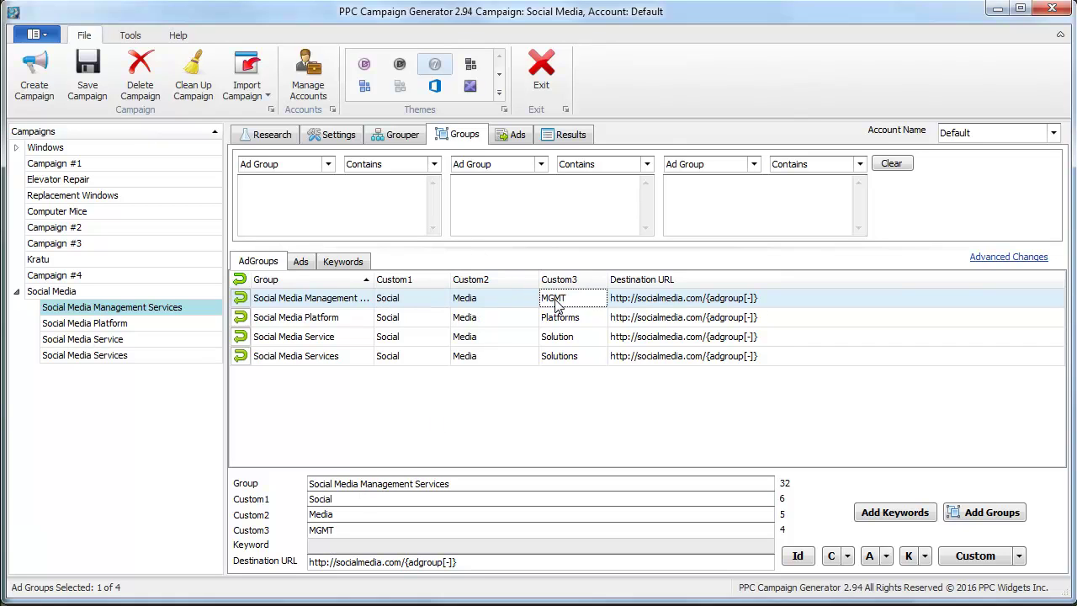
left_click(517, 137)
left_click_drag(461, 203, 302, 209)
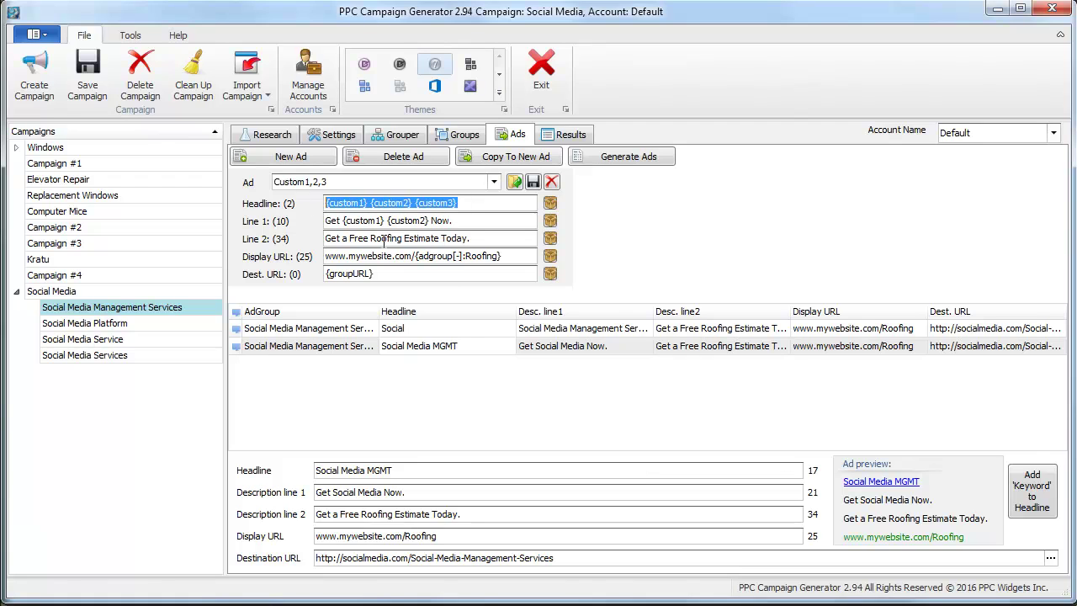
- Review all Social Media campaign ads, then generate the campaign's keywords and ads in Results
left_click(431, 351)
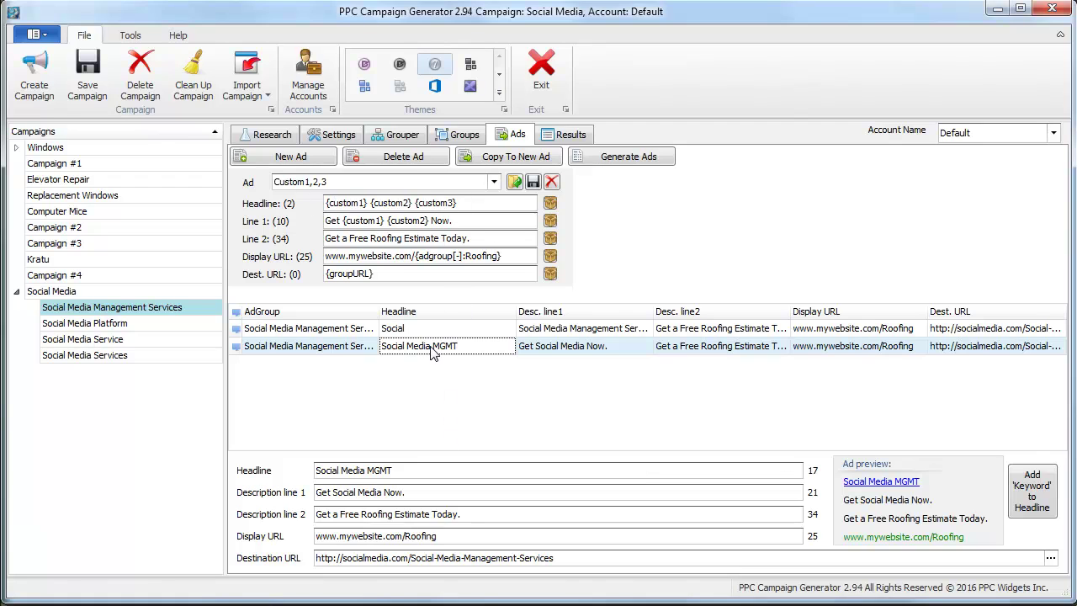
left_click(160, 294)
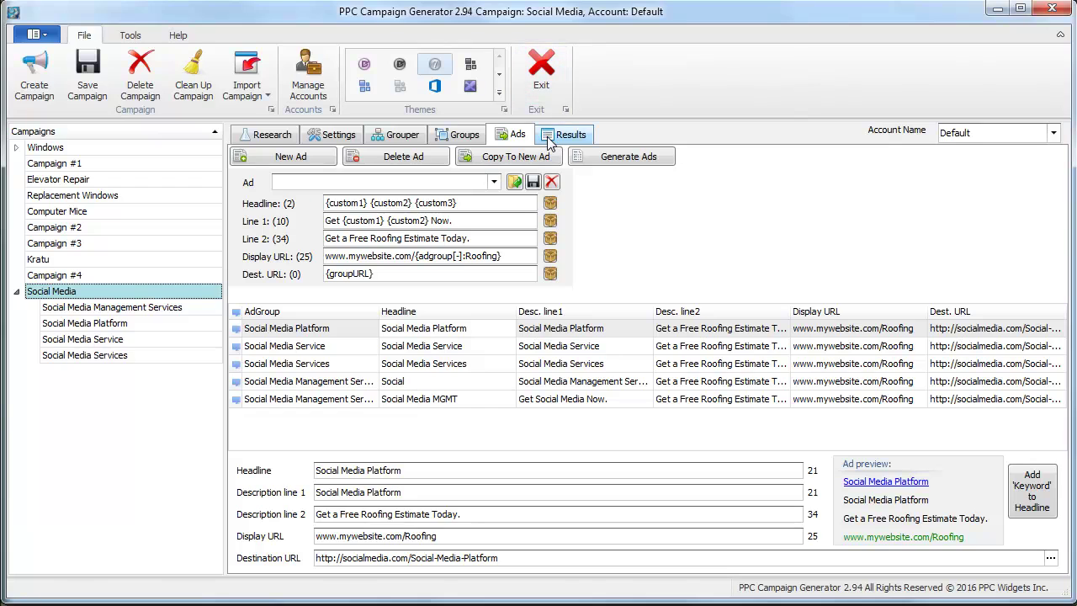
left_click(405, 331)
left_click(389, 380)
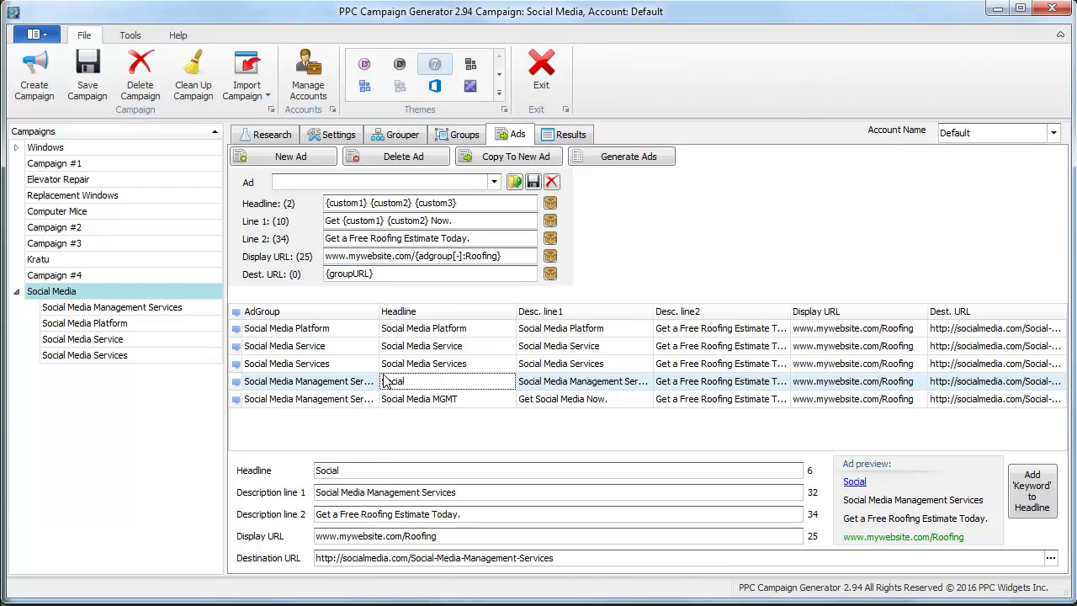
left_click(565, 136)
left_click(325, 166)
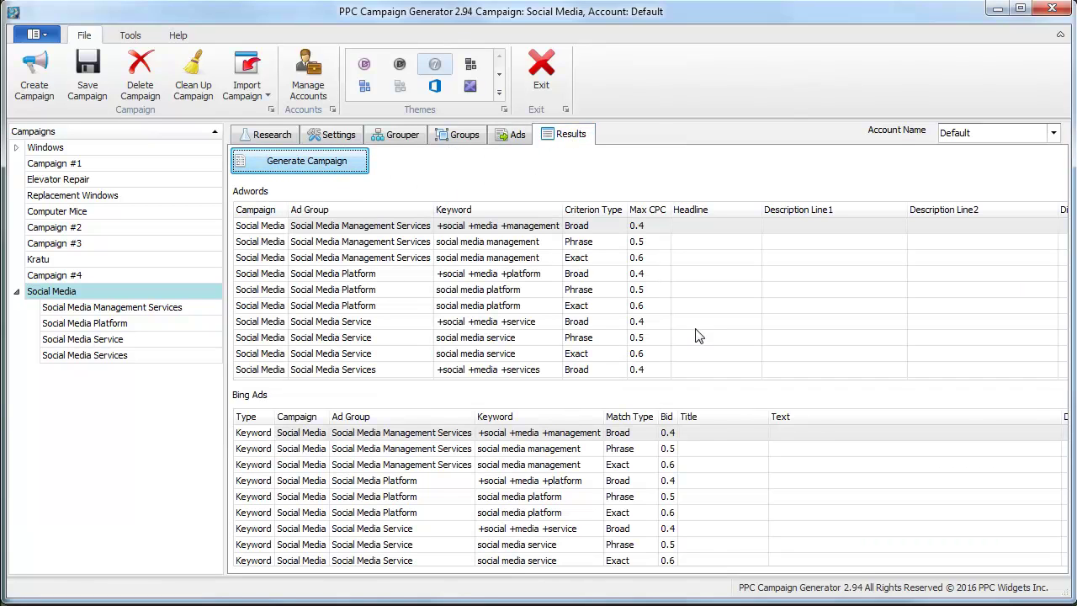
left_click(695, 293)
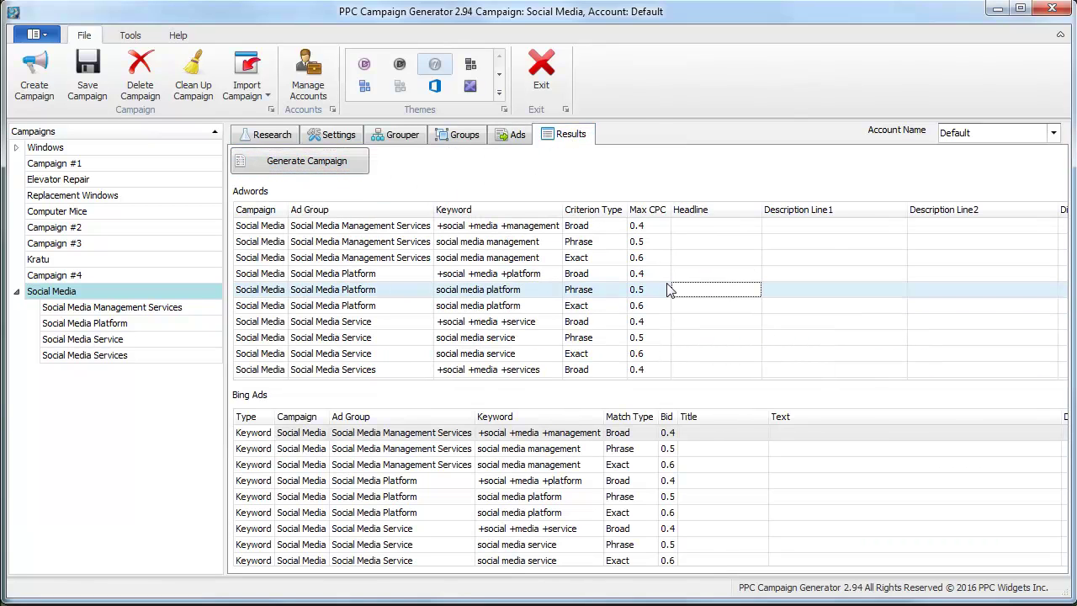
left_click(663, 259)
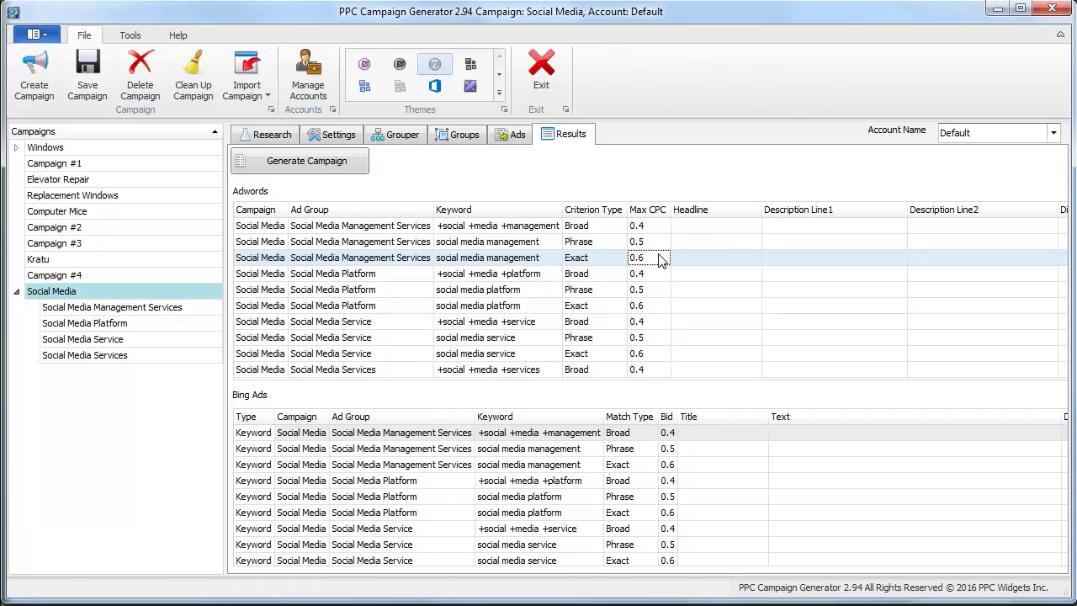
left_click(651, 290)
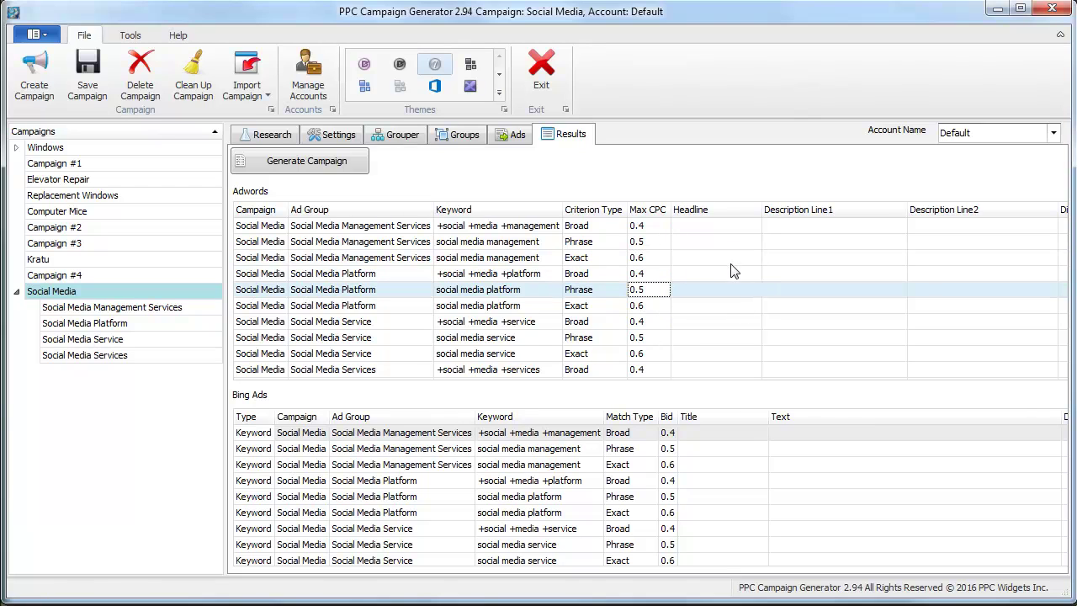
scroll(861, 265, "down", 3)
scroll(861, 268, "up", 3)
scroll(861, 267, "down", 3)
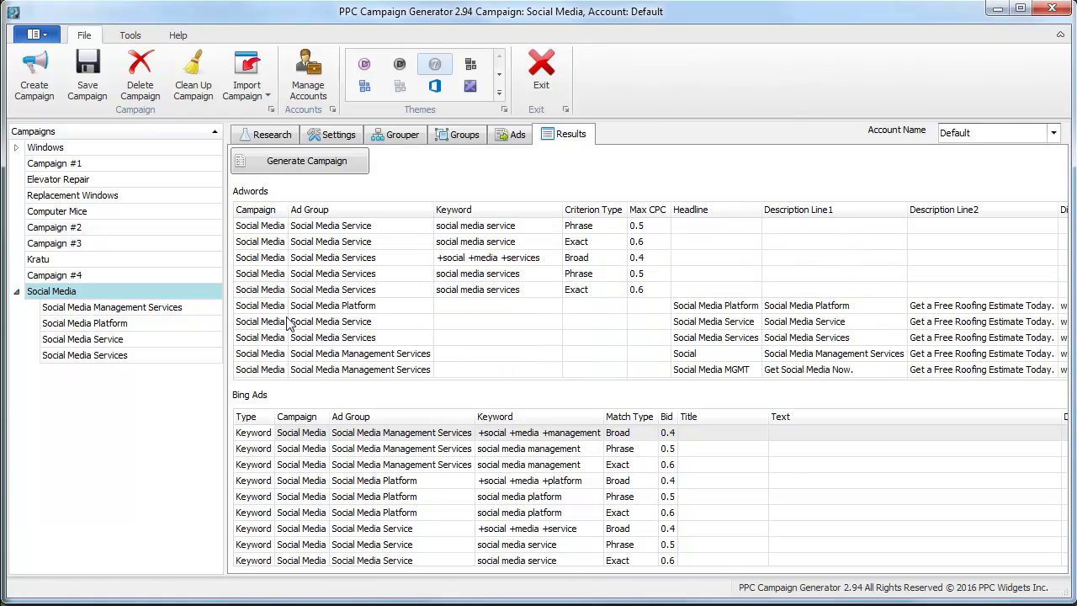
left_click(259, 309)
left_click(395, 352)
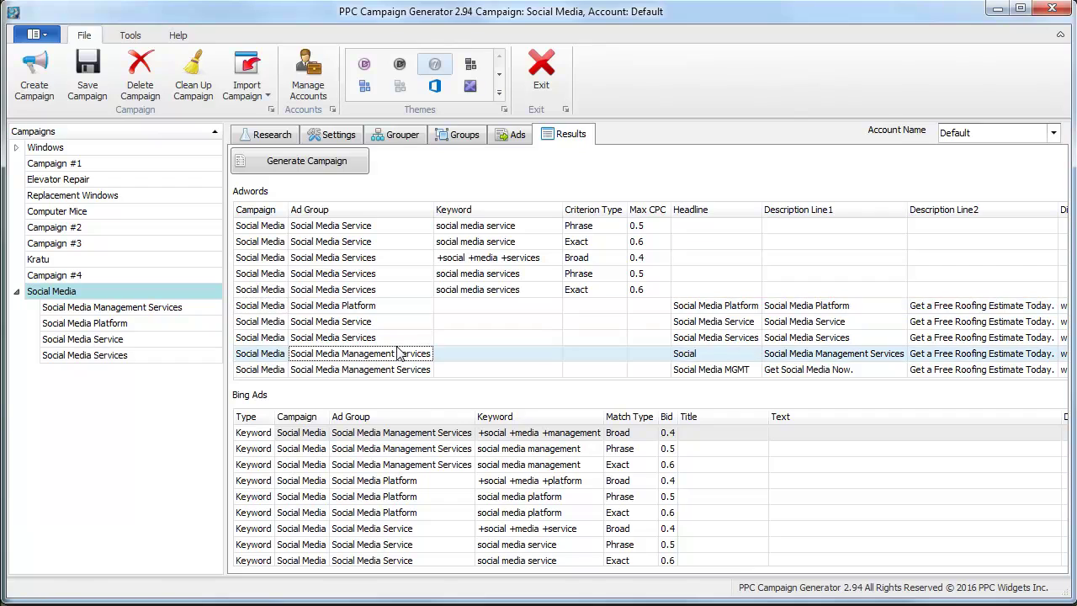
left_click(711, 311)
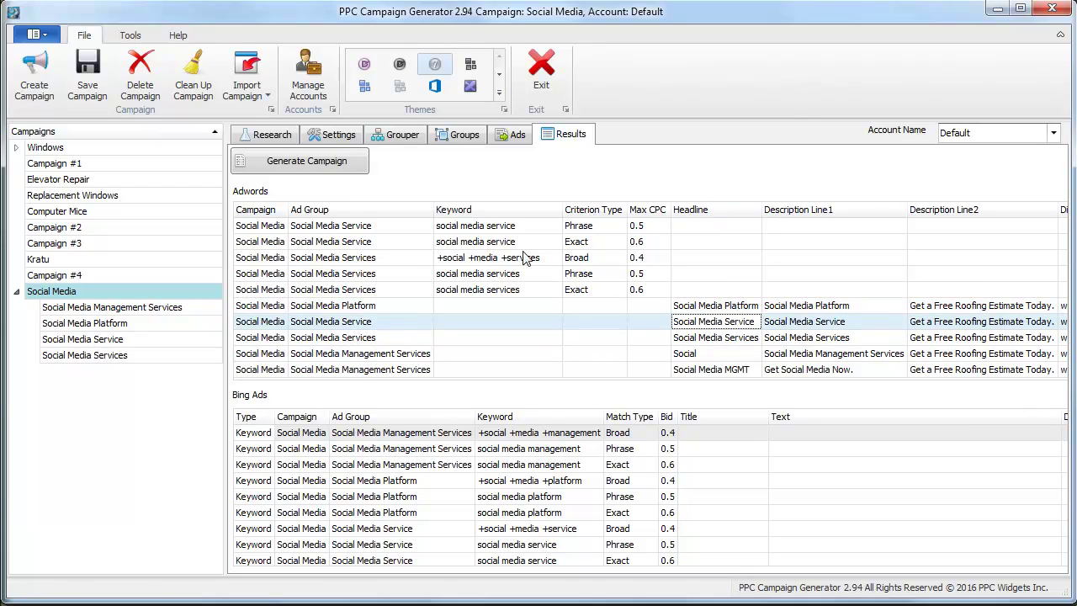
left_click(516, 277)
left_click(458, 289)
left_click(460, 278)
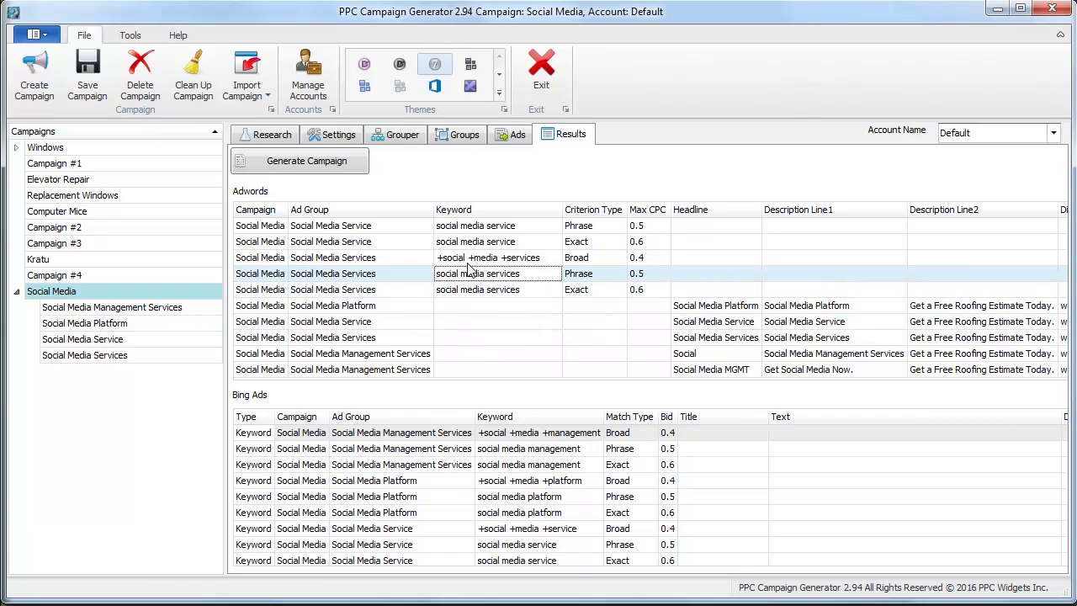
left_click(470, 263)
left_click(635, 311)
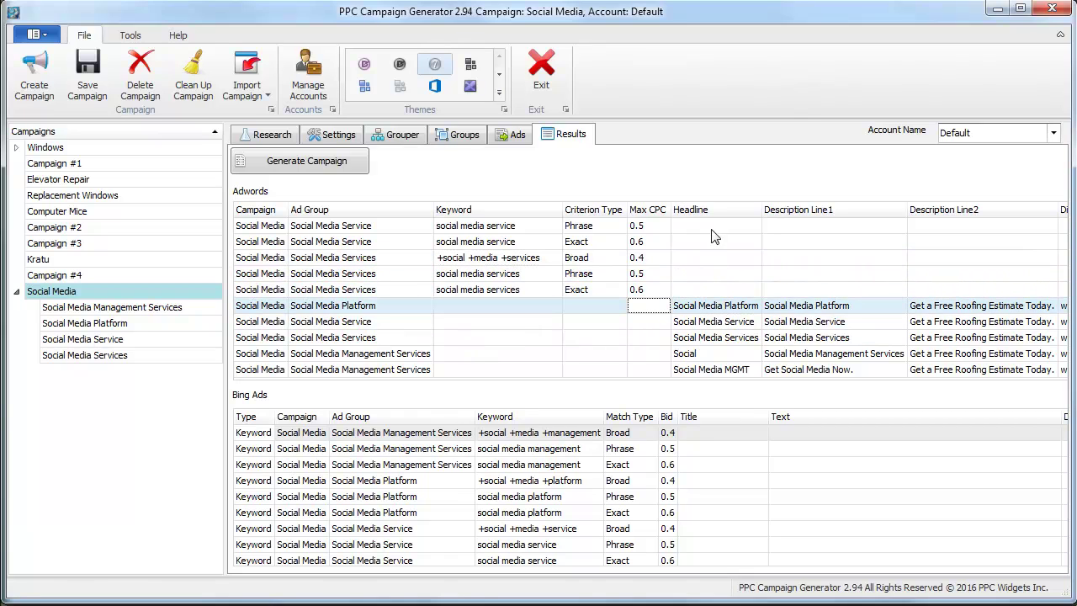
left_click(716, 335)
left_click(703, 354)
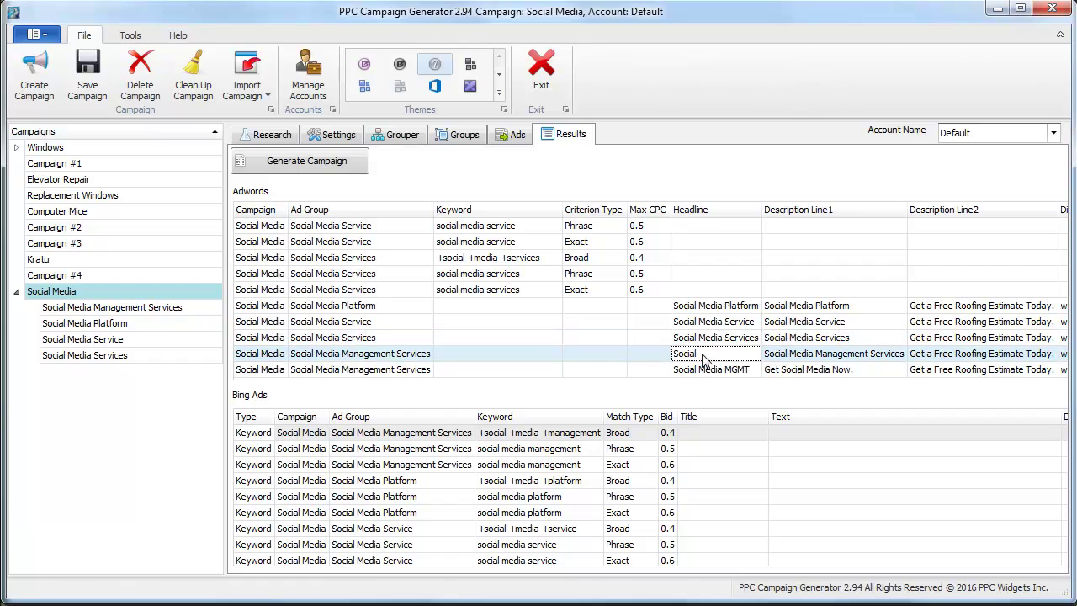
left_click(705, 370)
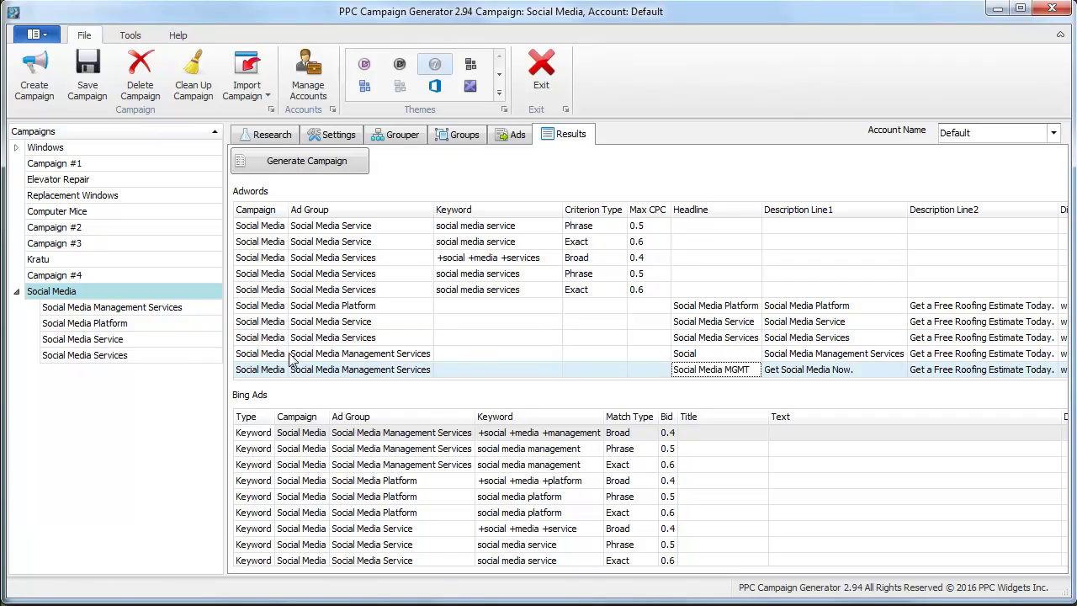
left_click(427, 481)
scroll(570, 478, "down", 3)
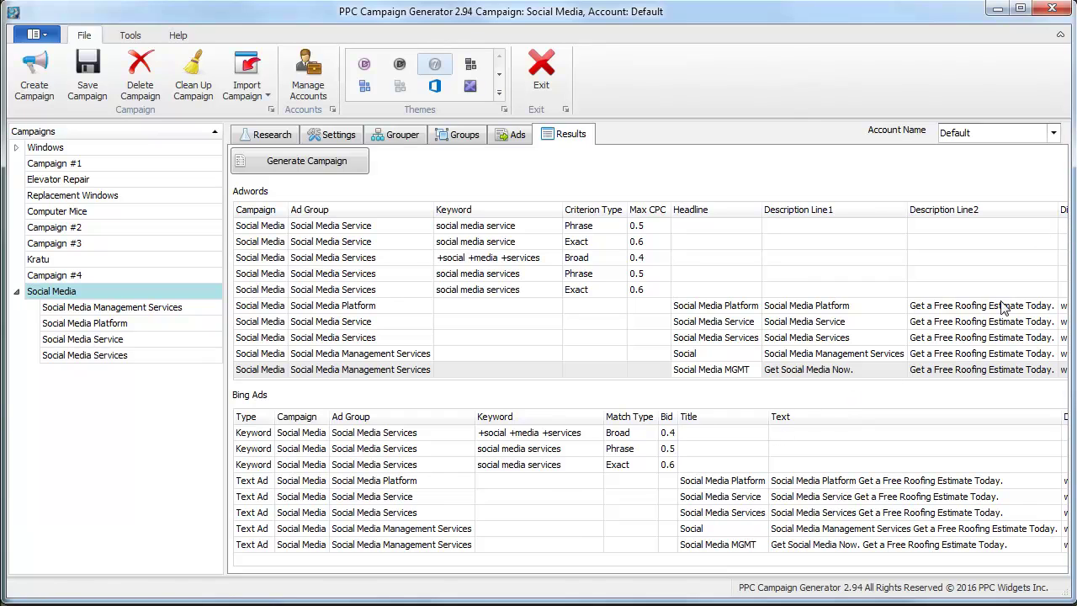
- Widen the window to reveal the Adwords and Bing Export buttons and scroll the result grids
mouse_move(1066, 245)
left_mouse_down()
mouse_move(1033, 245)
mouse_move(1064, 249)
left_mouse_up()
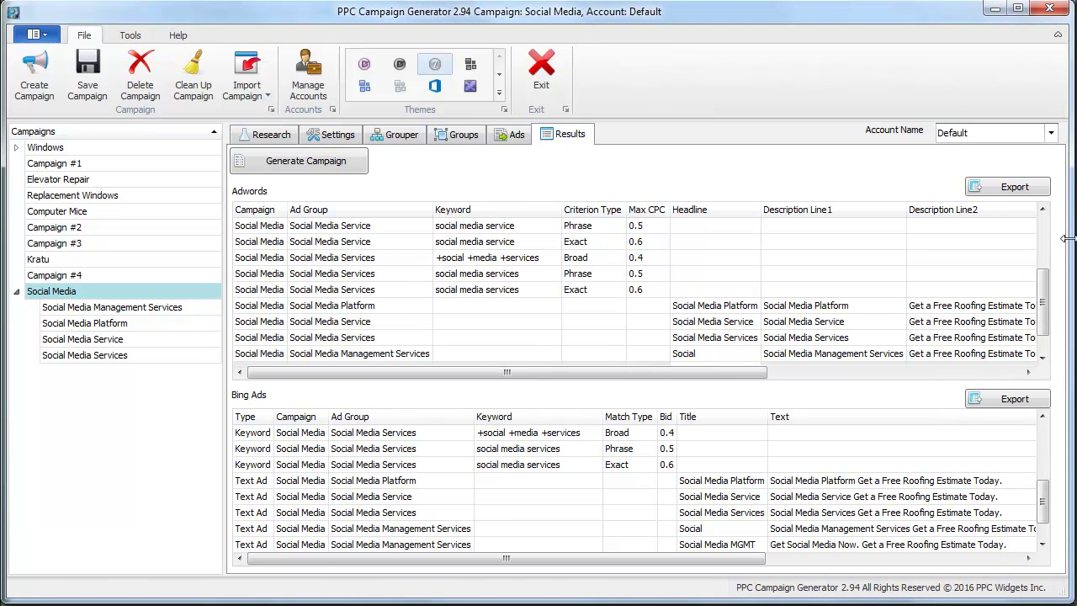
left_click_drag(1065, 239, 1064, 238)
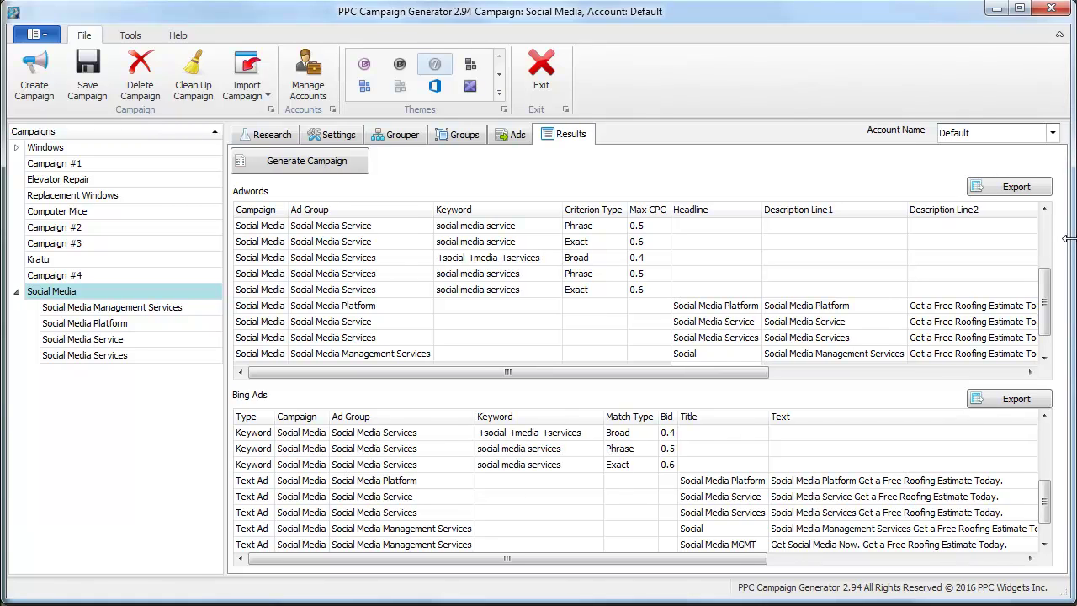
scroll(1043, 278, "down", 1)
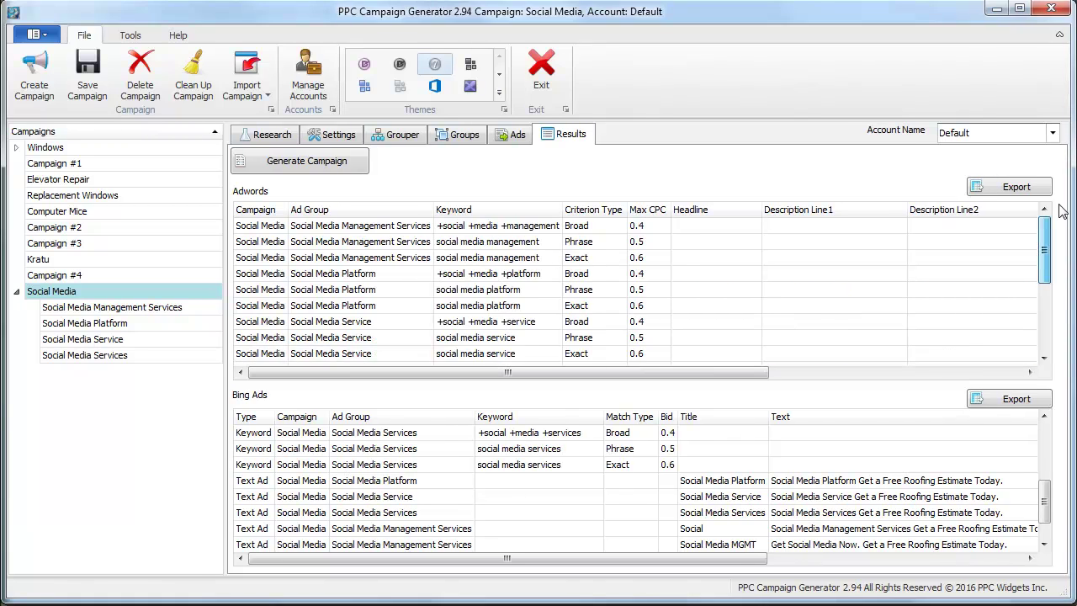
scroll(1044, 502, "down", 1)
scroll(1045, 504, "up", 1)
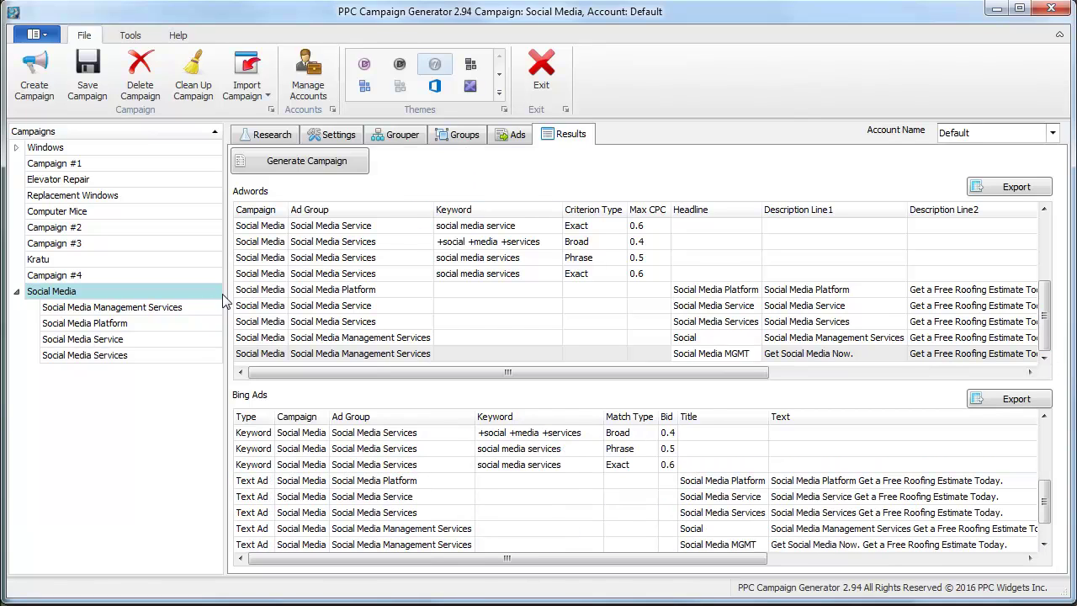